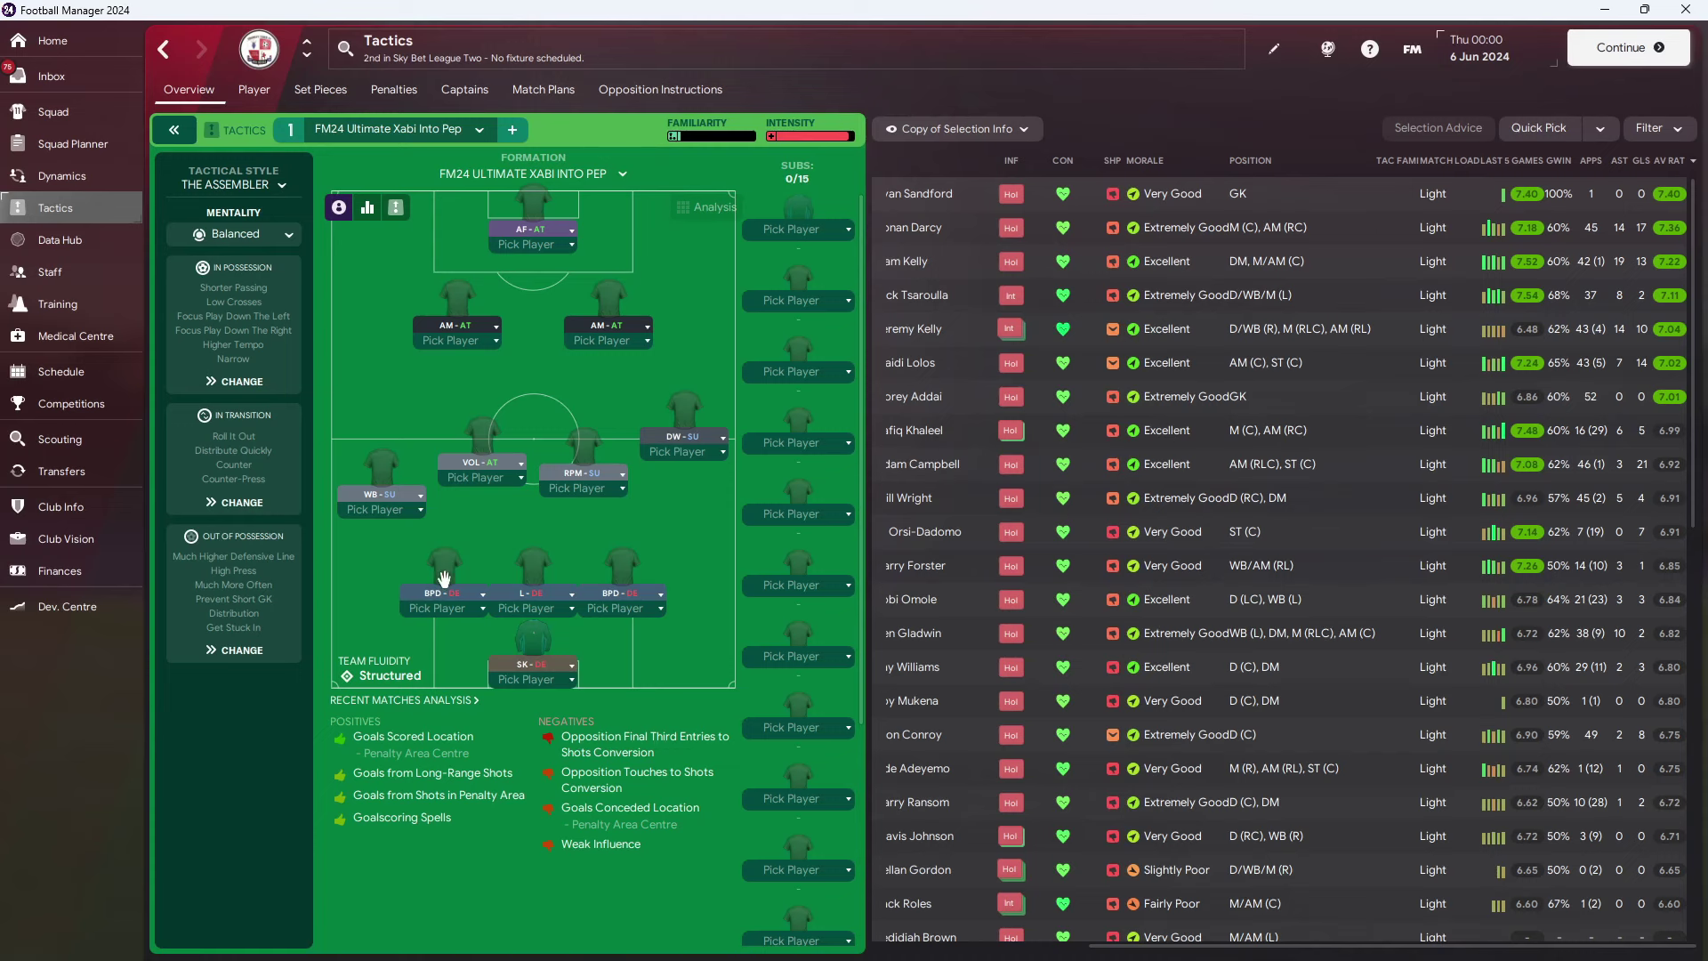
- Check the in-possession instructions, the Sky Bet League Two table and the competitions overview
left_click(266, 349)
left_click(266, 350)
left_click(411, 57)
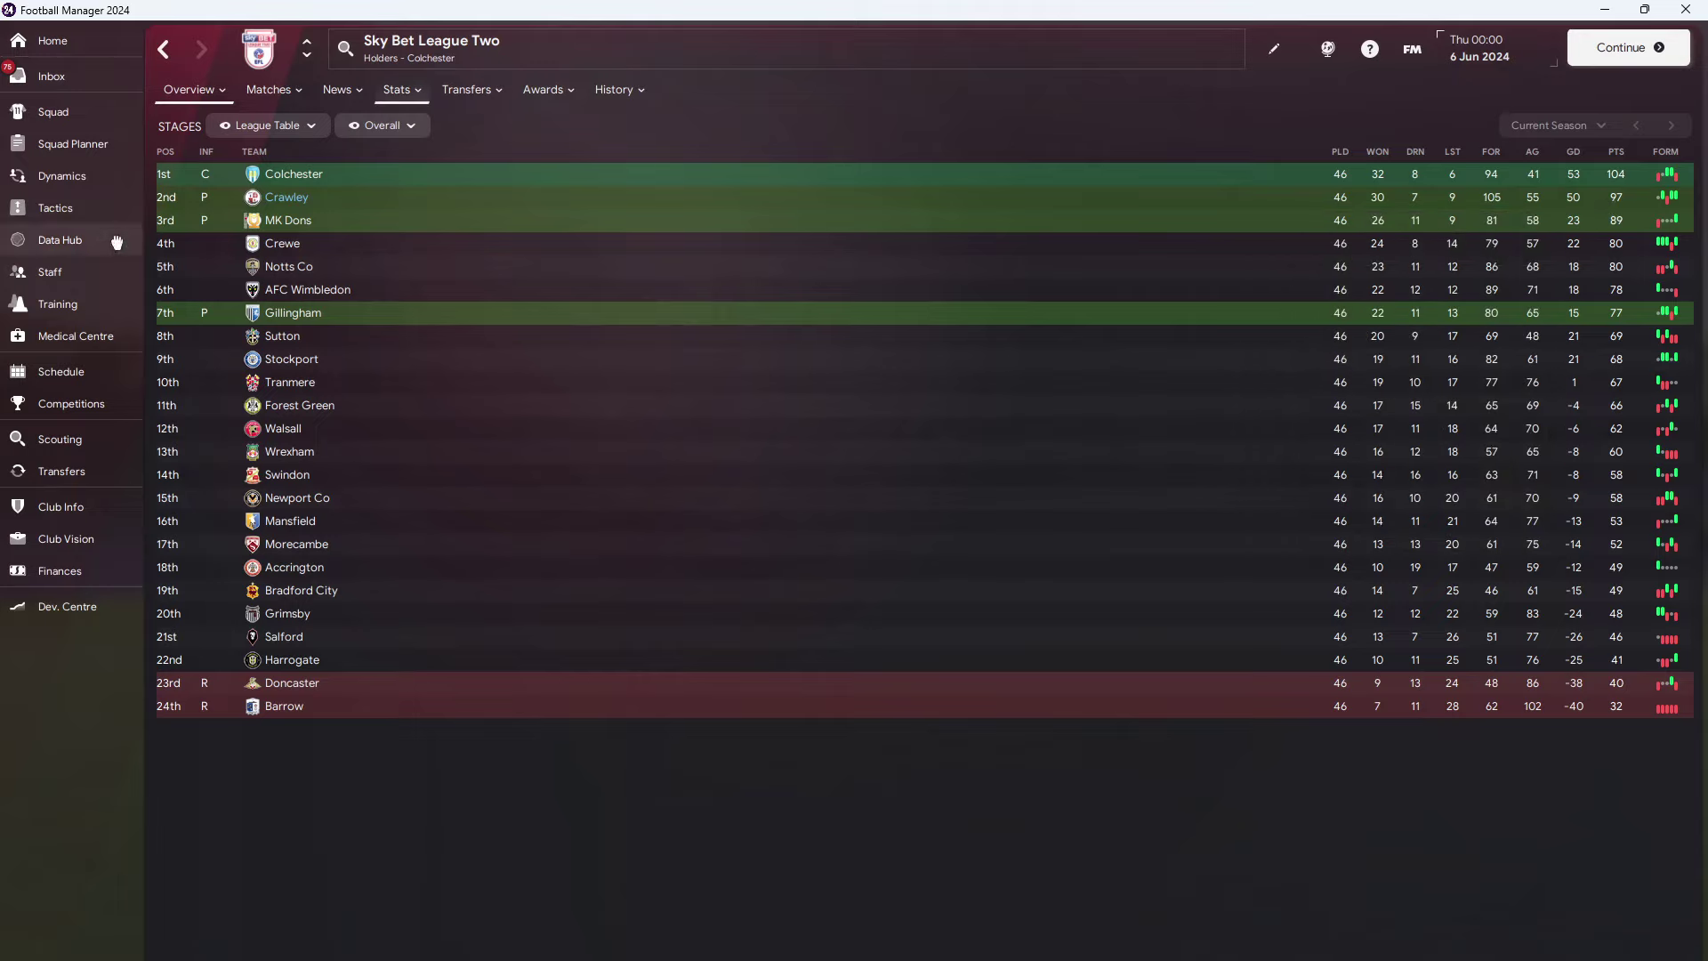
left_click(55, 206)
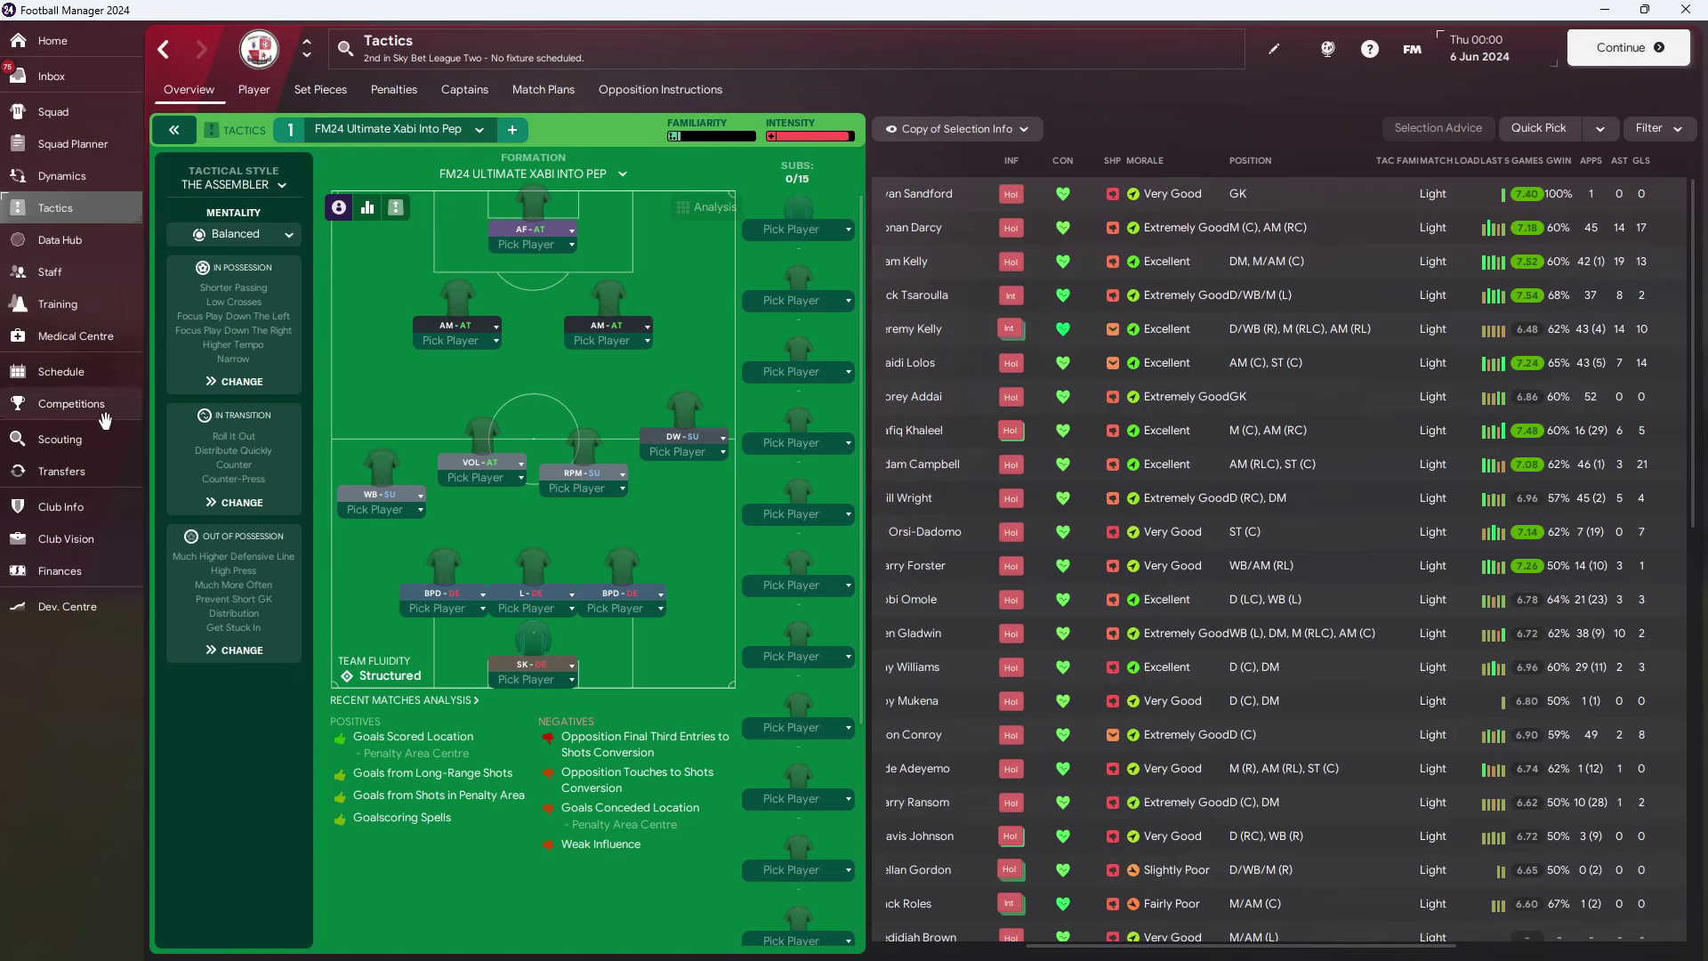
left_click(71, 403)
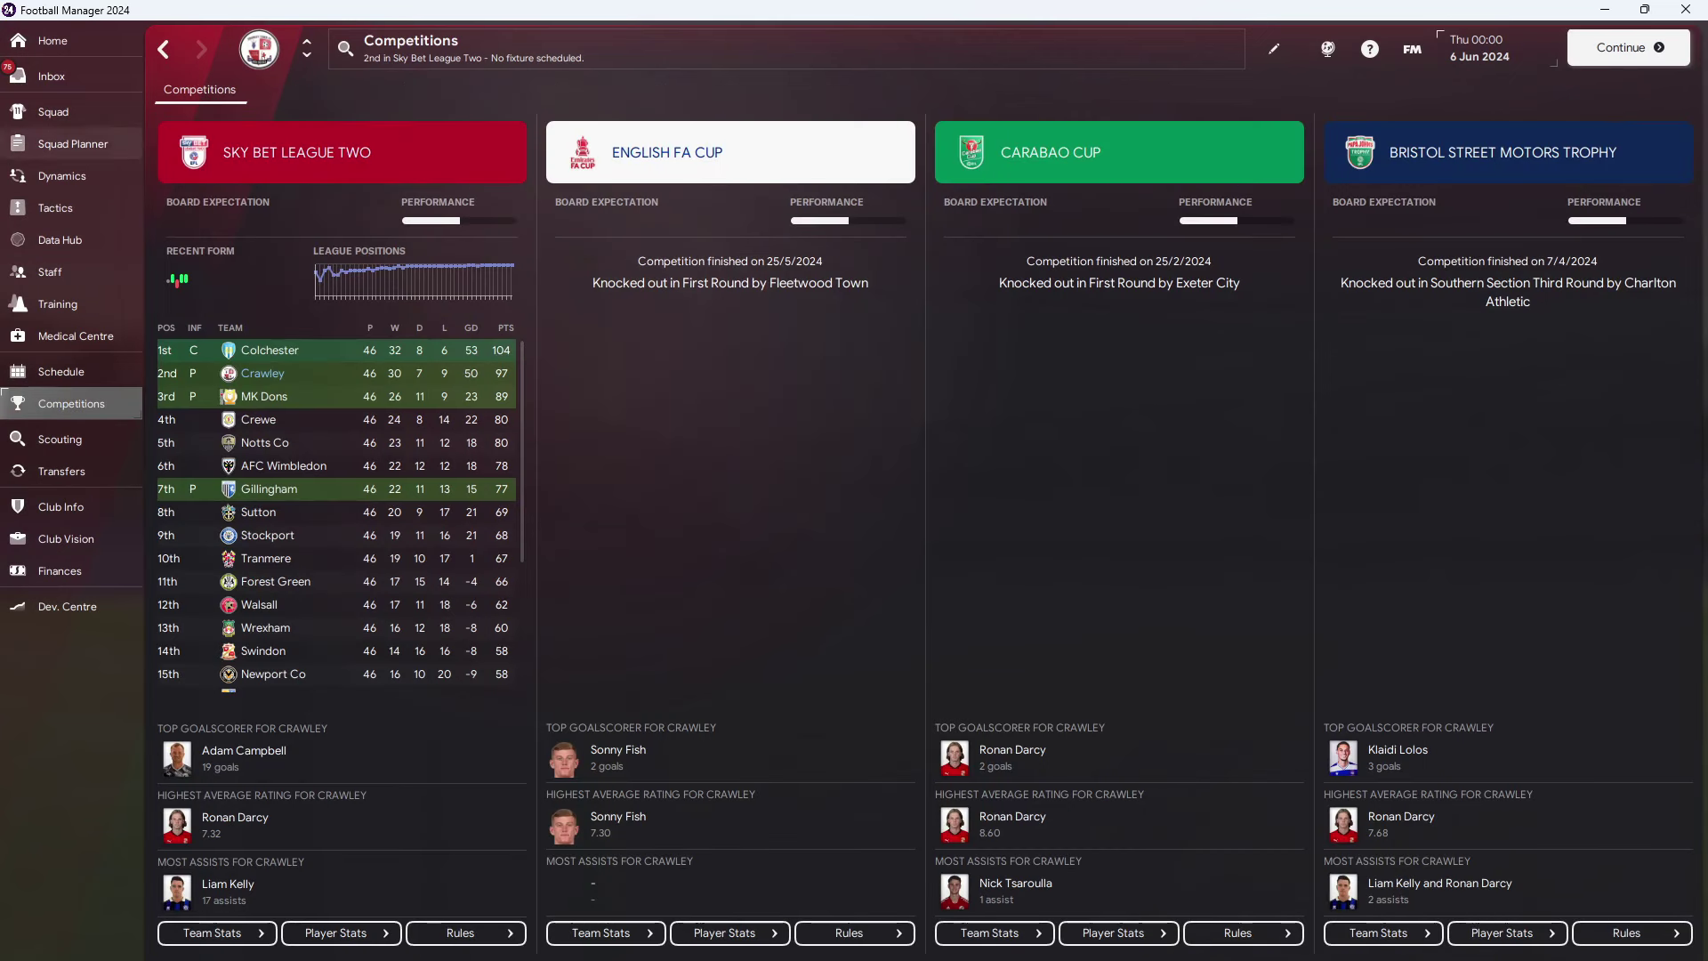
left_click(84, 210)
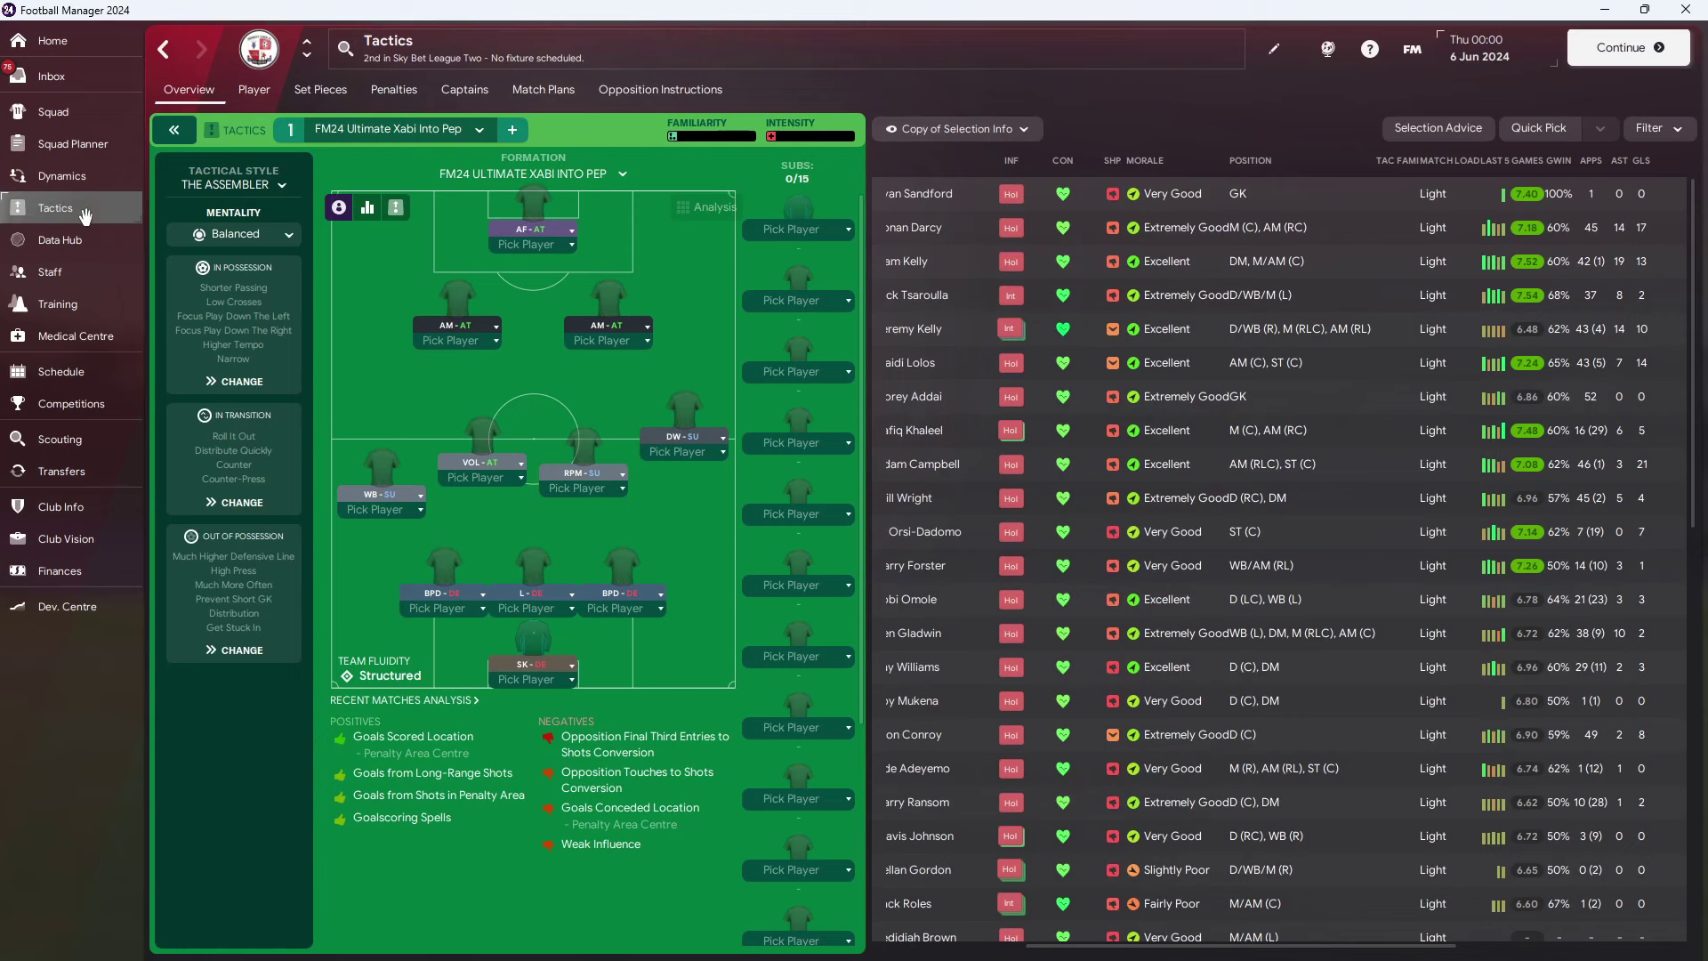
left_click(440, 58)
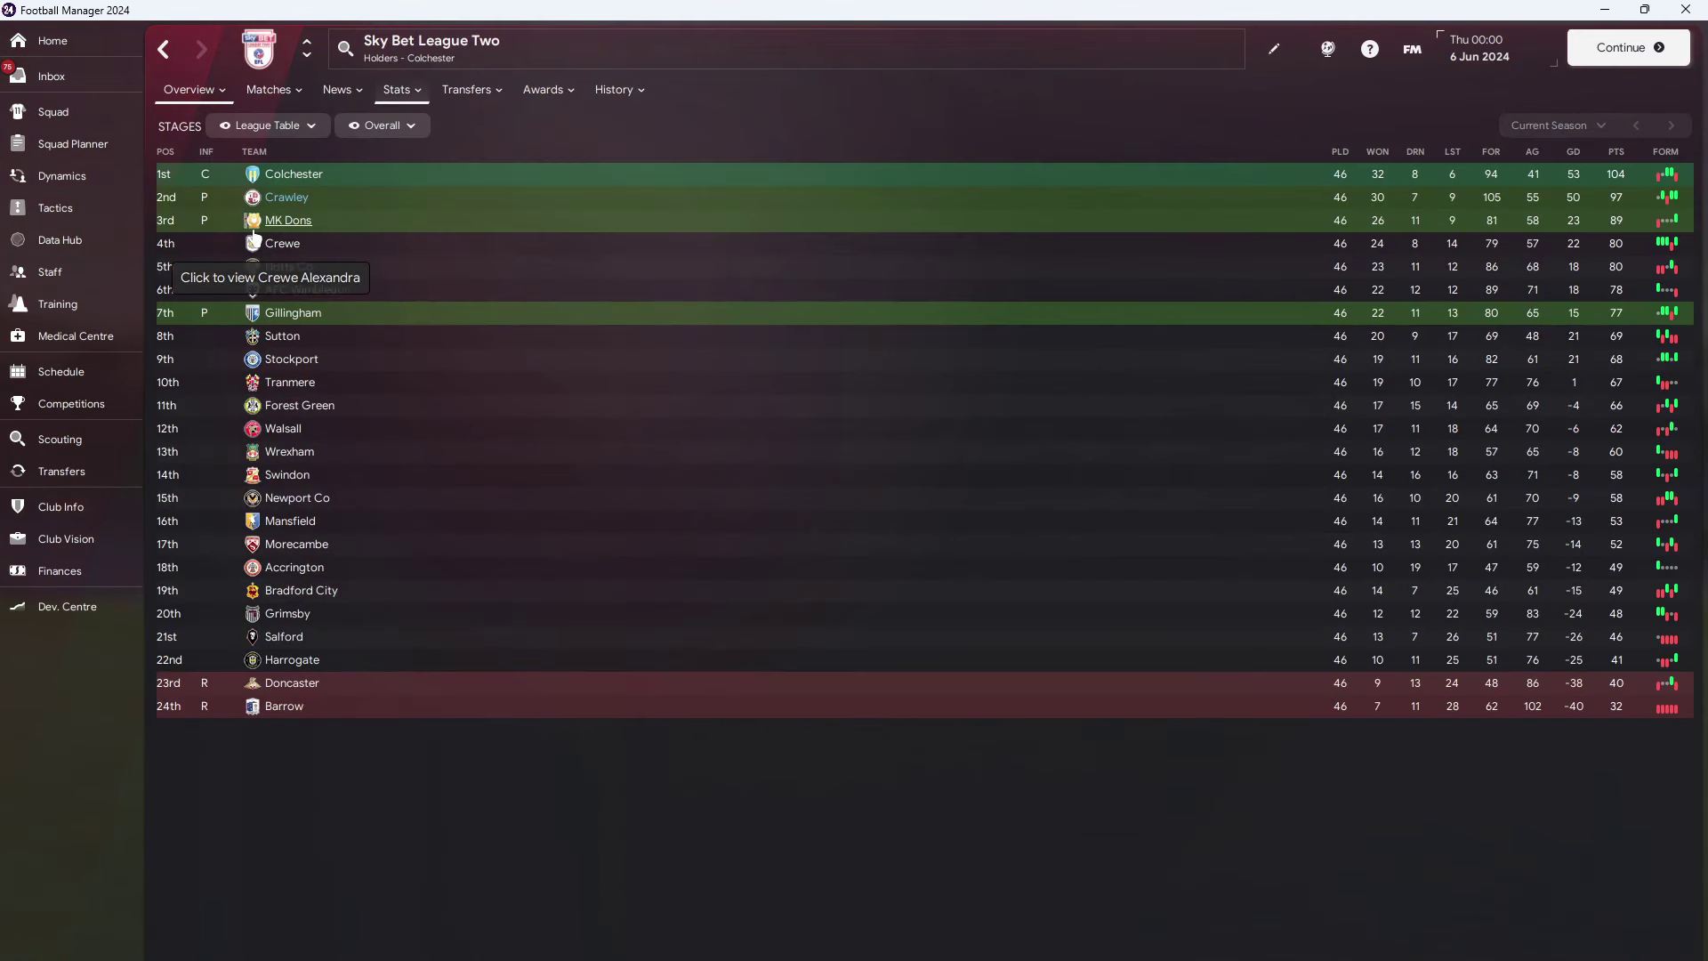
mouse_move(204, 220)
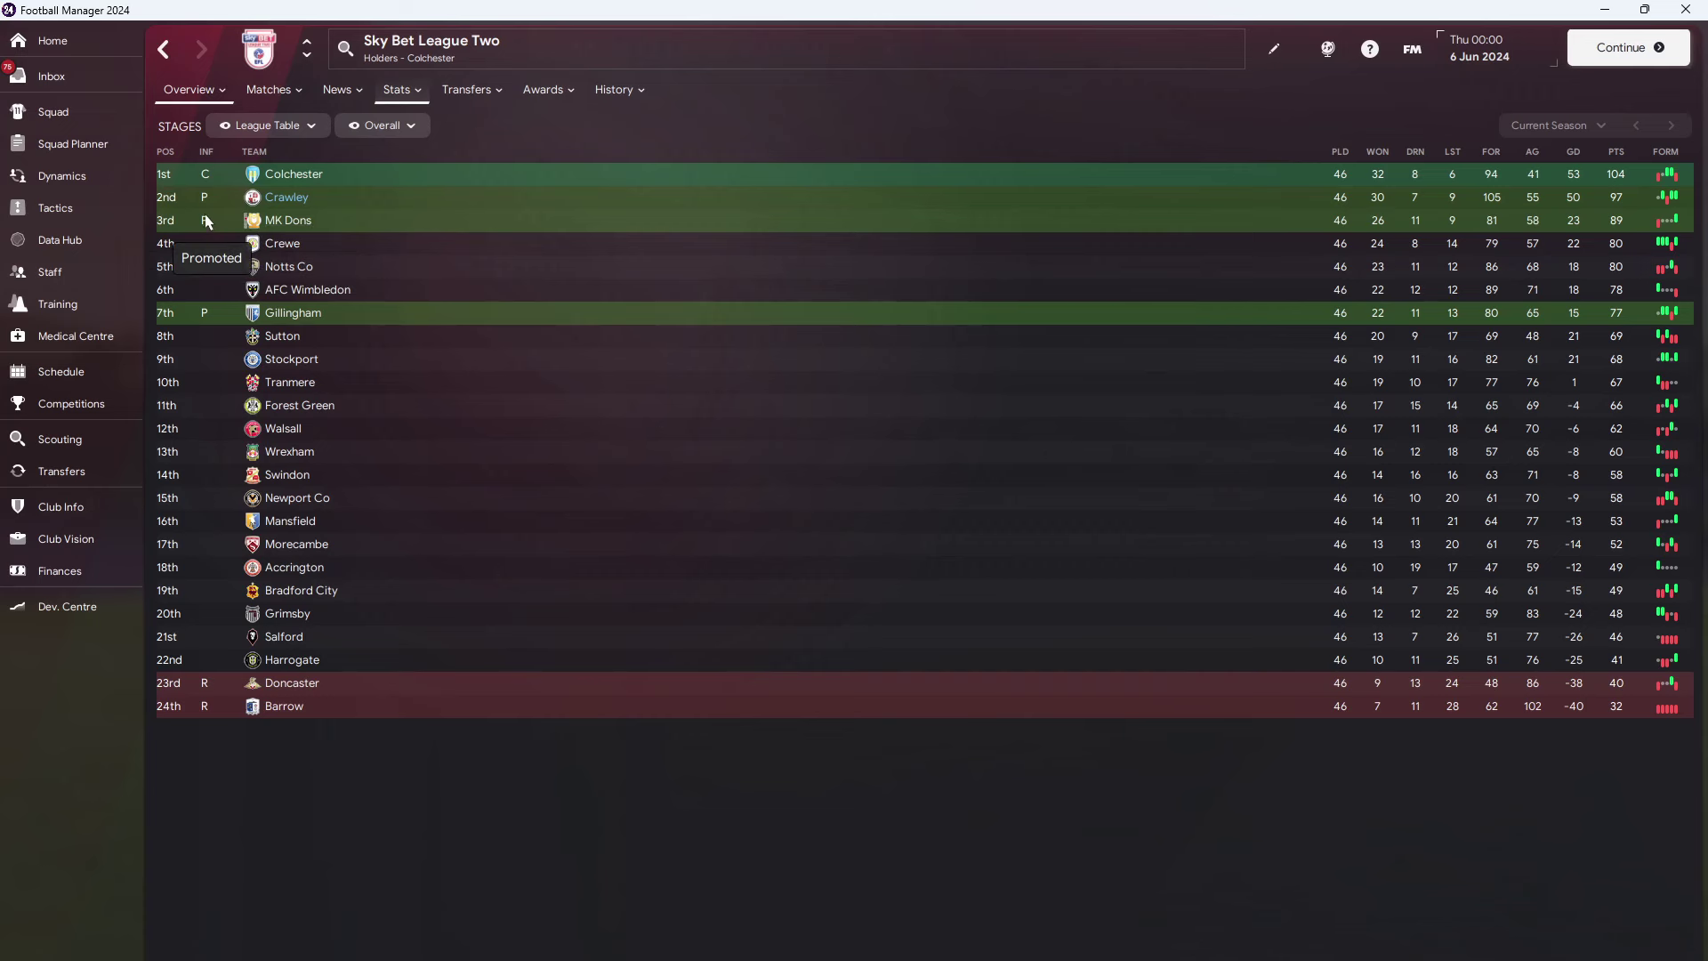
left_click(56, 208)
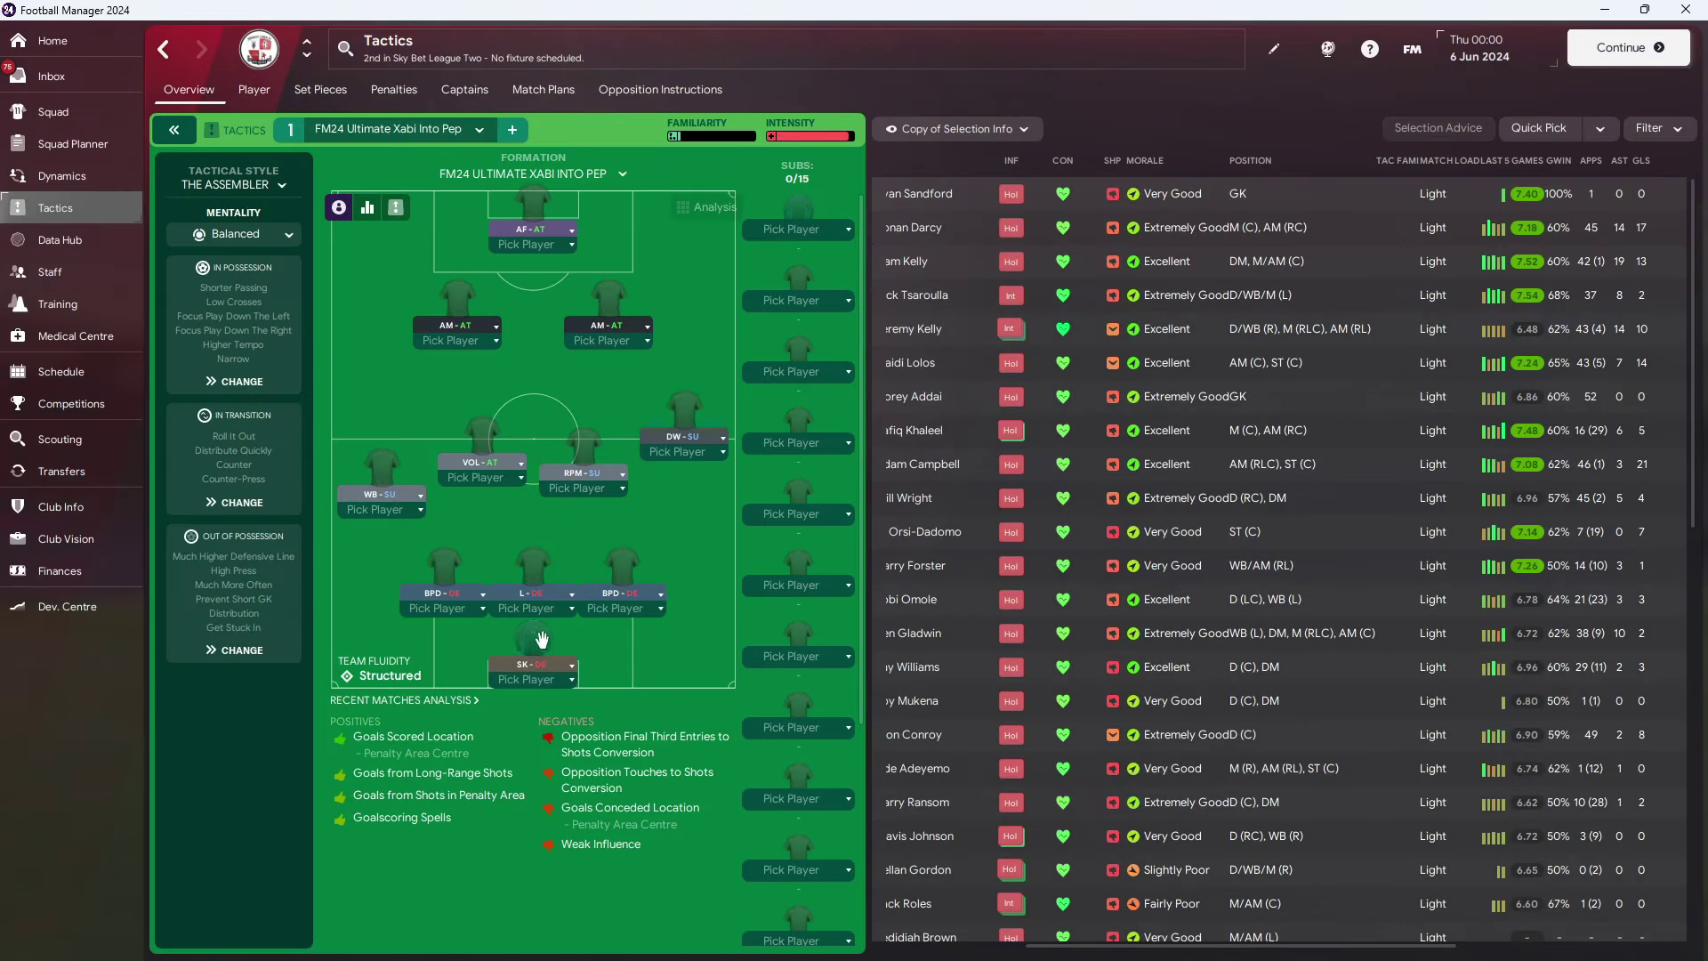
- Review the goalkeeper, back three, left wing-back and Segundo Volante roles
left_click(533, 664)
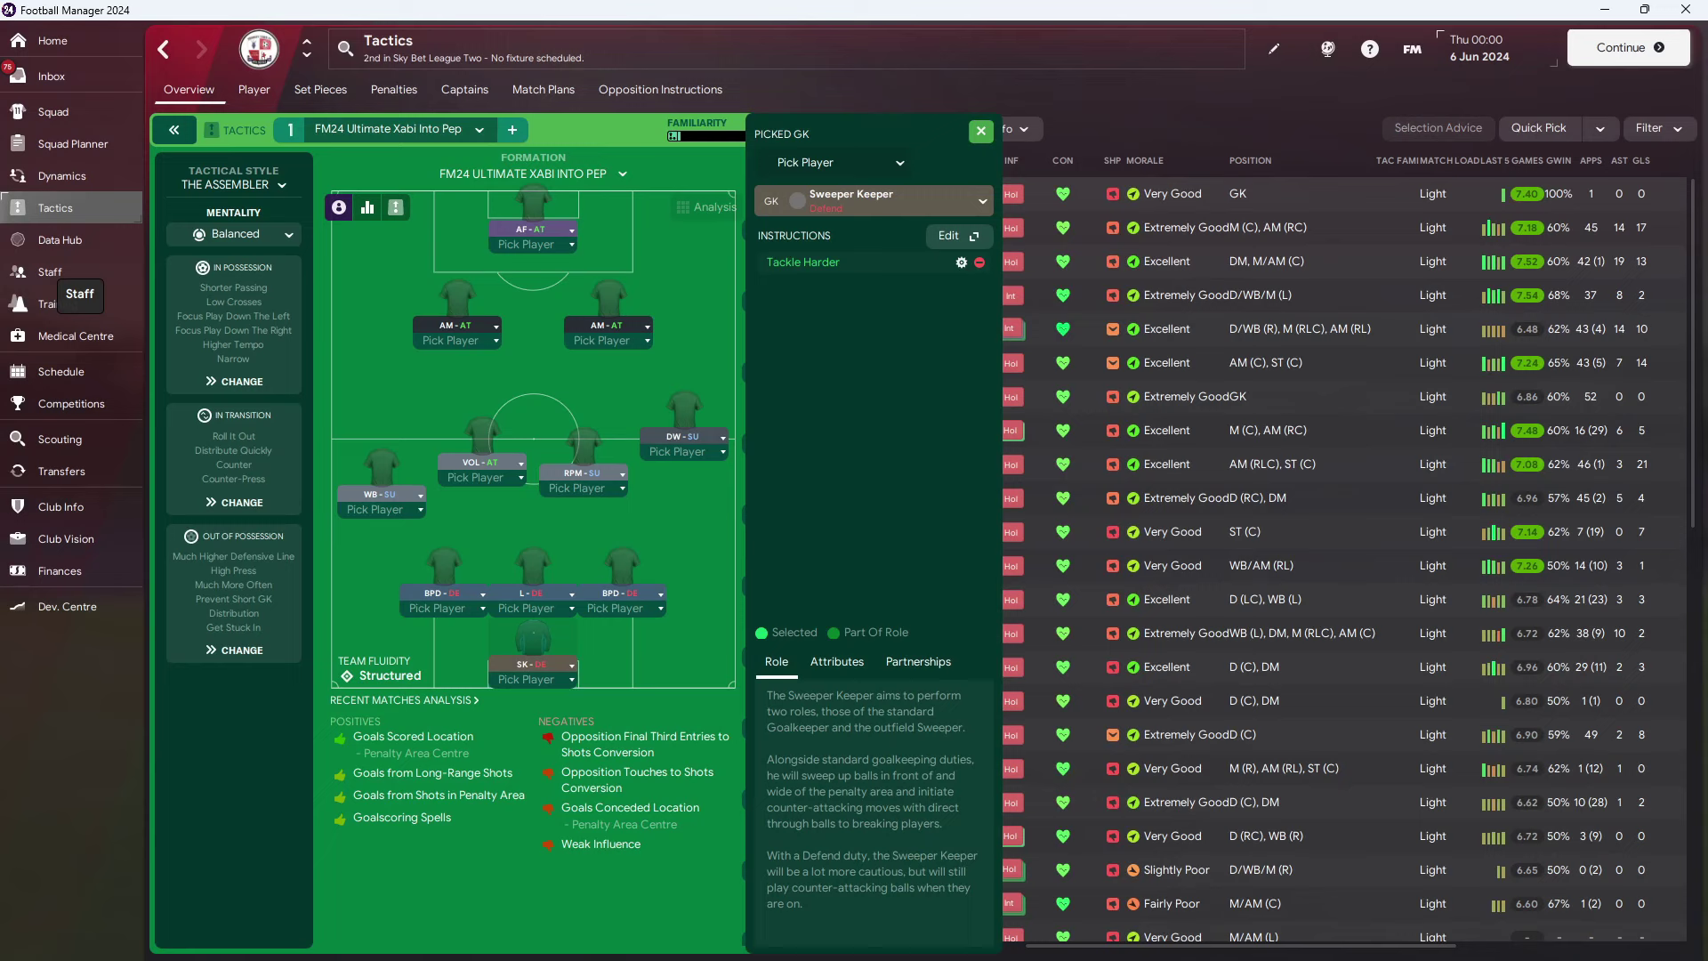
left_click(441, 574)
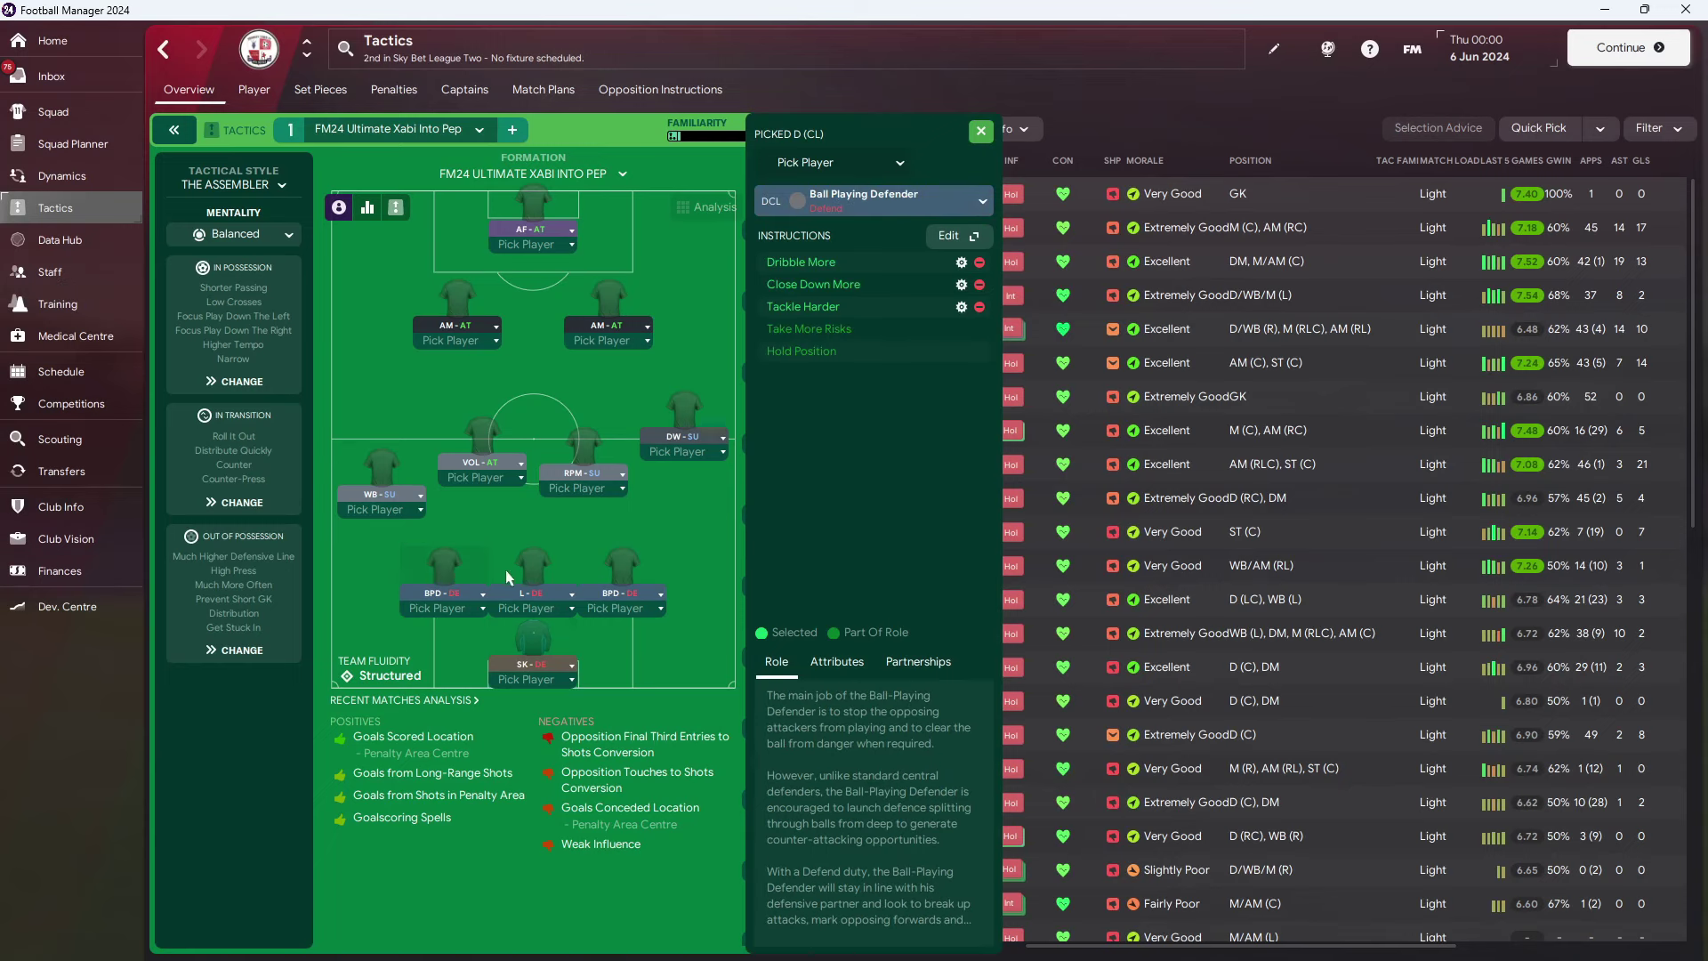
left_click(535, 578)
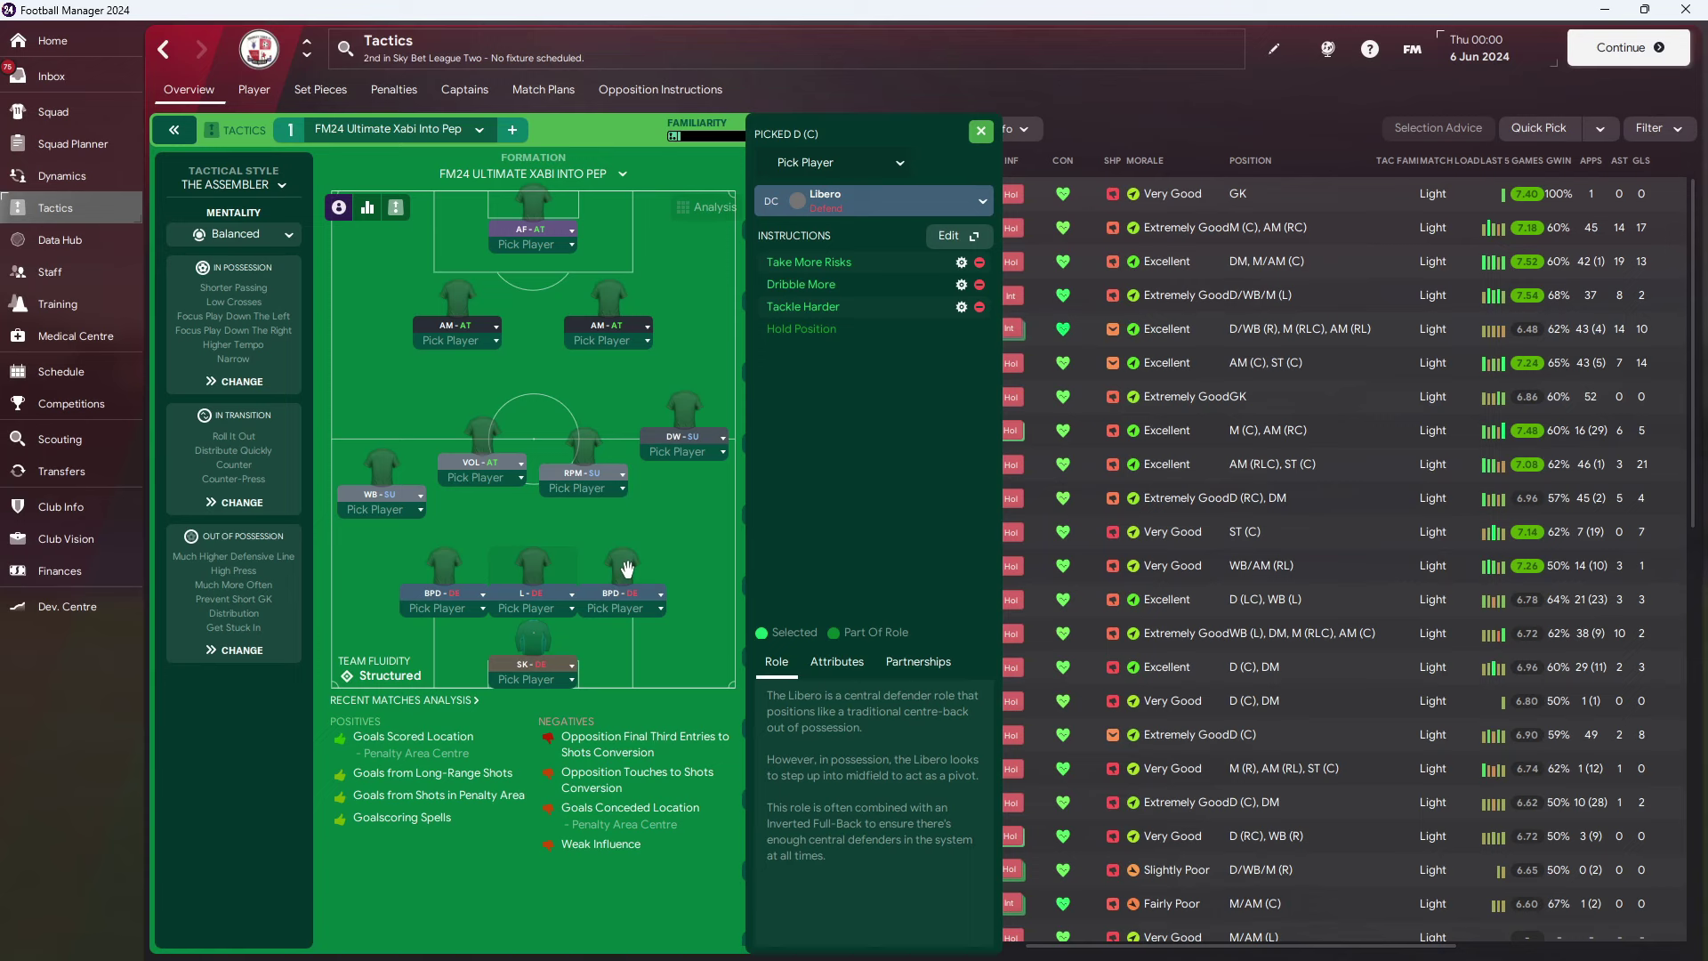
left_click(626, 570)
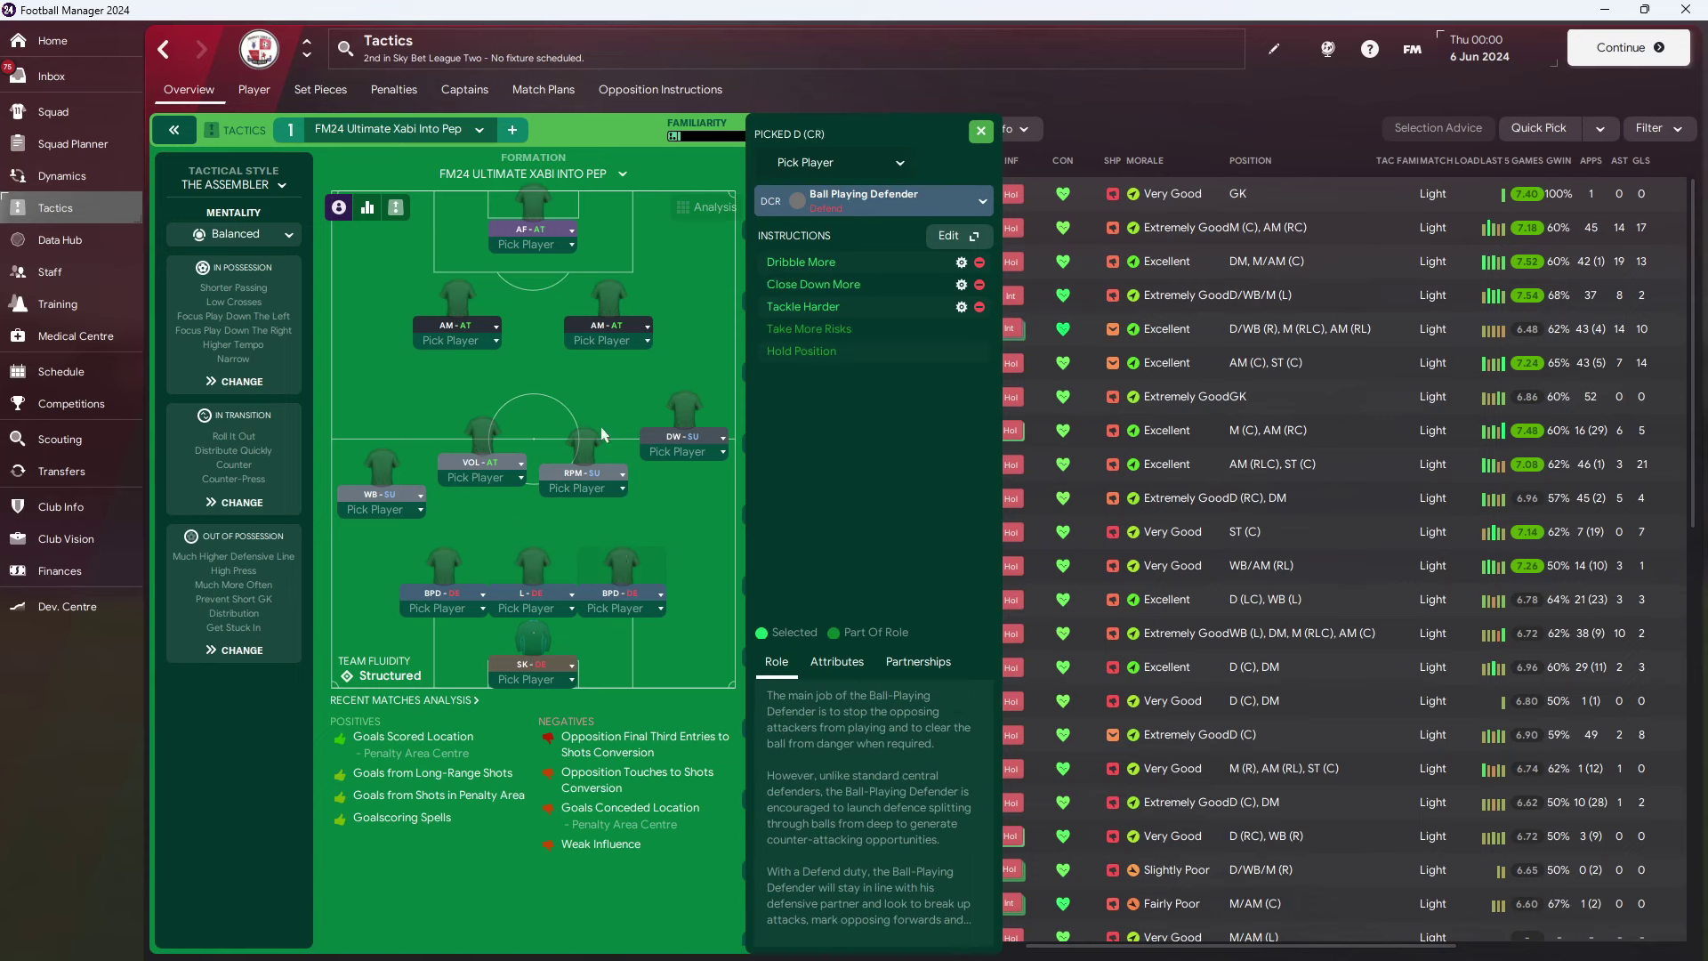
left_click(390, 465)
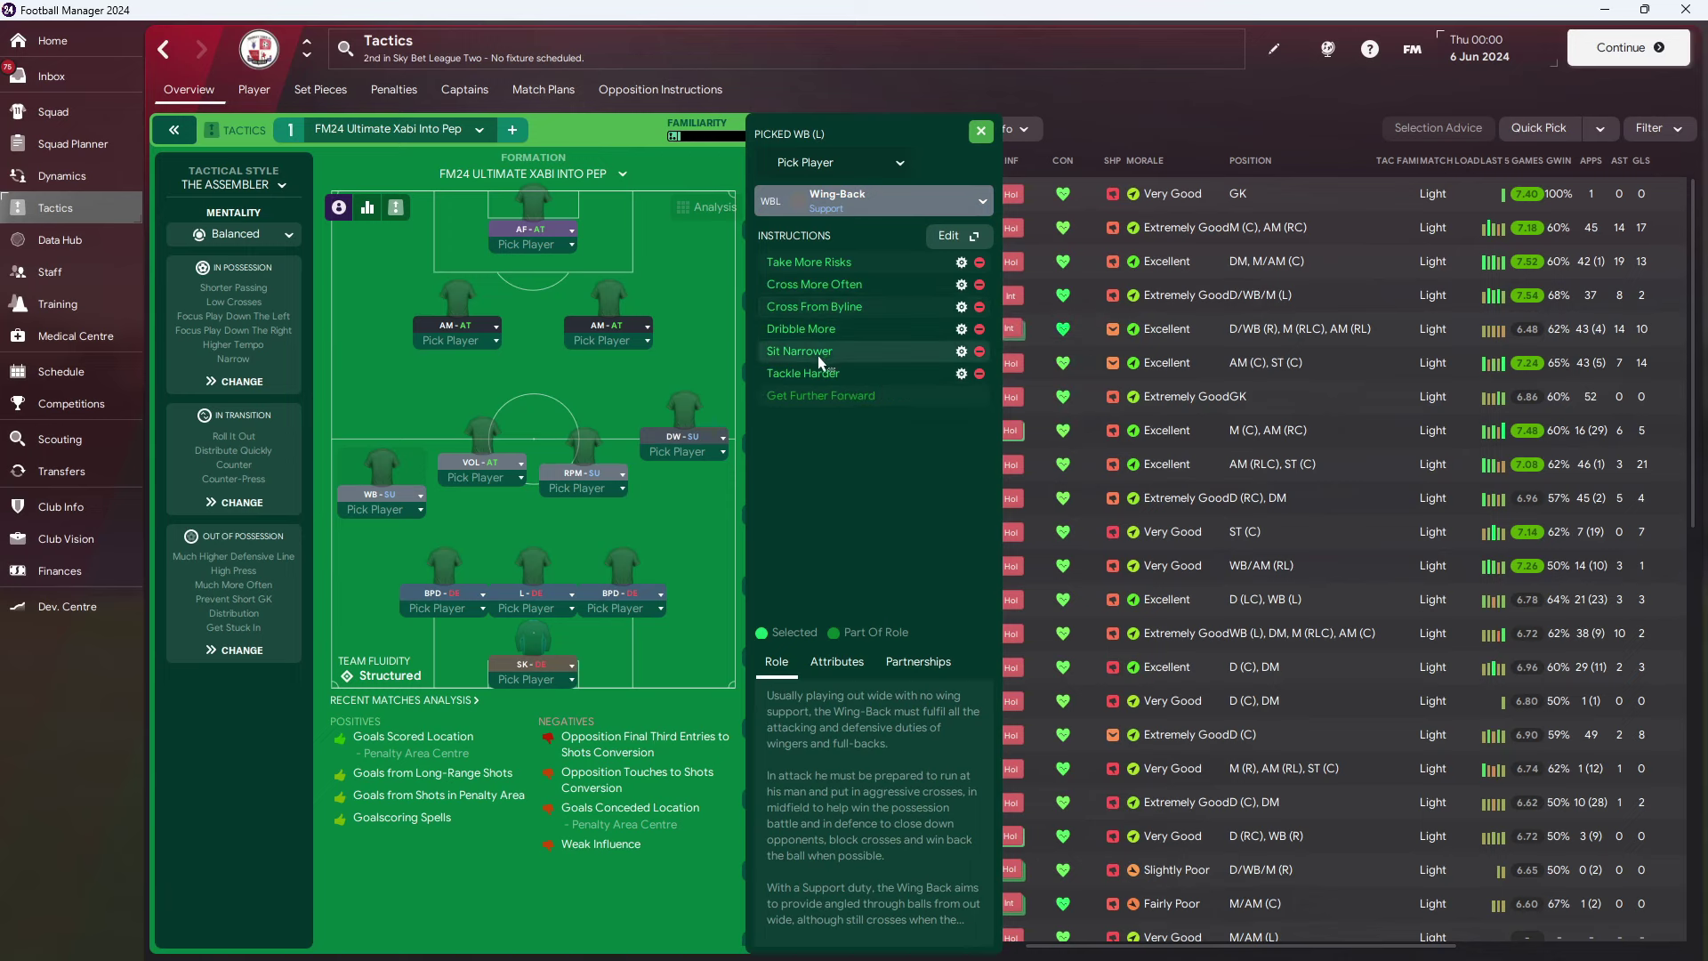
left_click(480, 447)
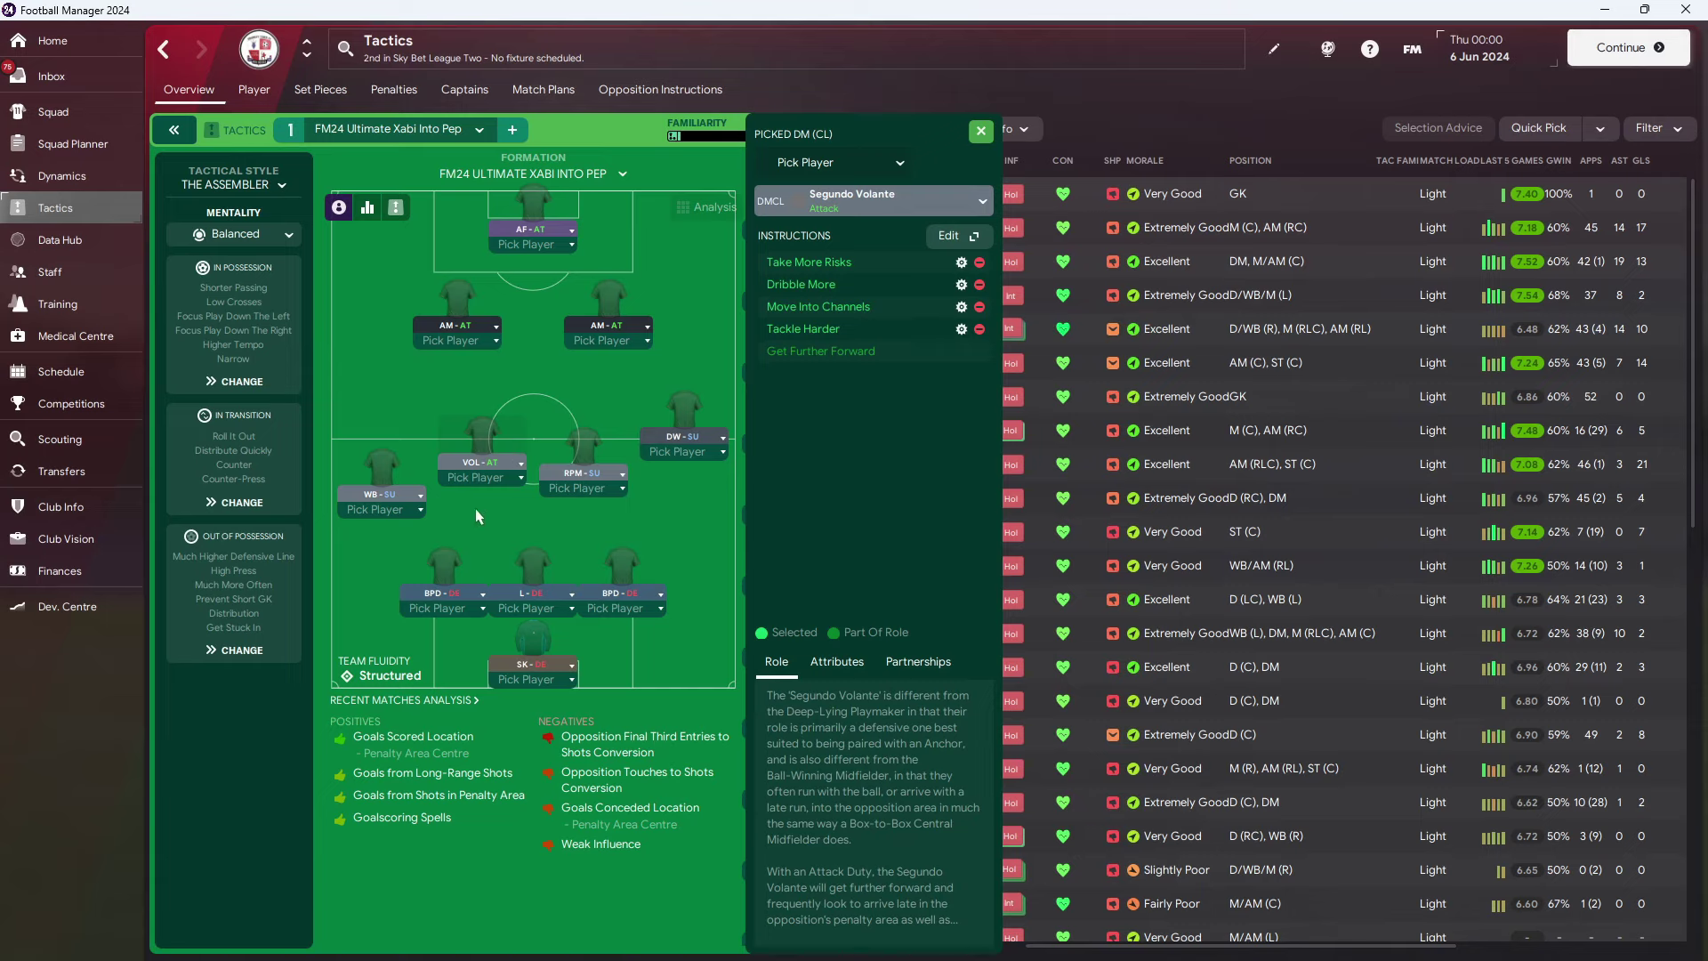
- Remove Get Stuck In from the out-of-possession tackling instructions
left_click(783, 345)
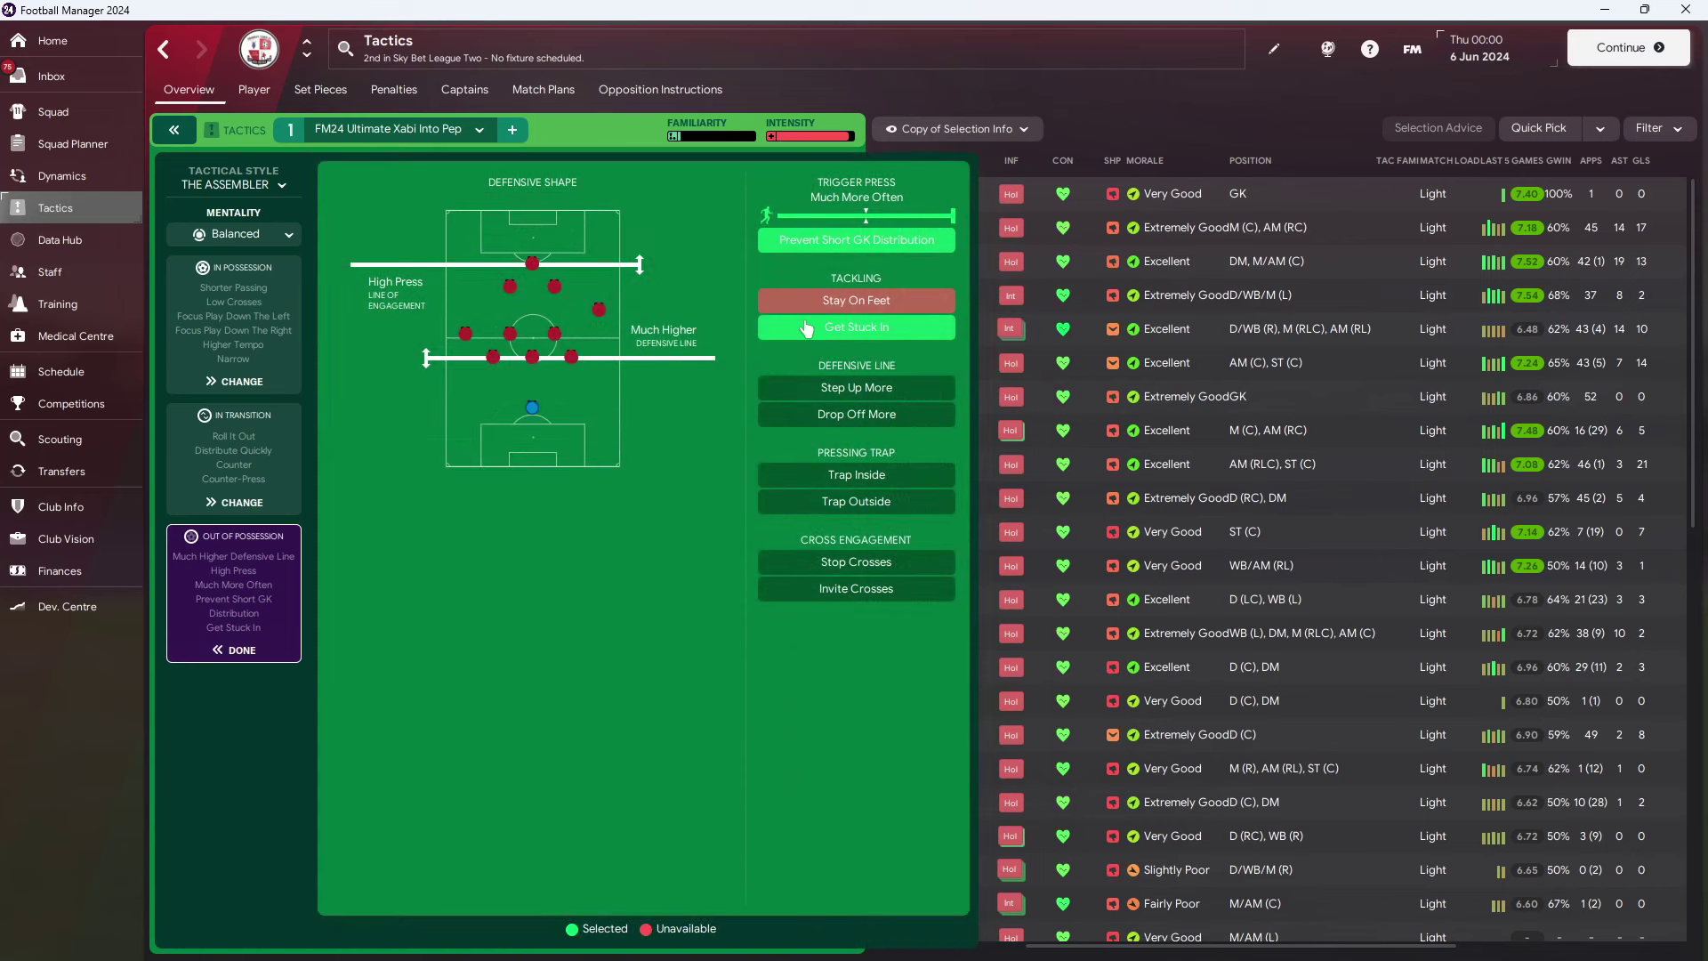
left_click(811, 330)
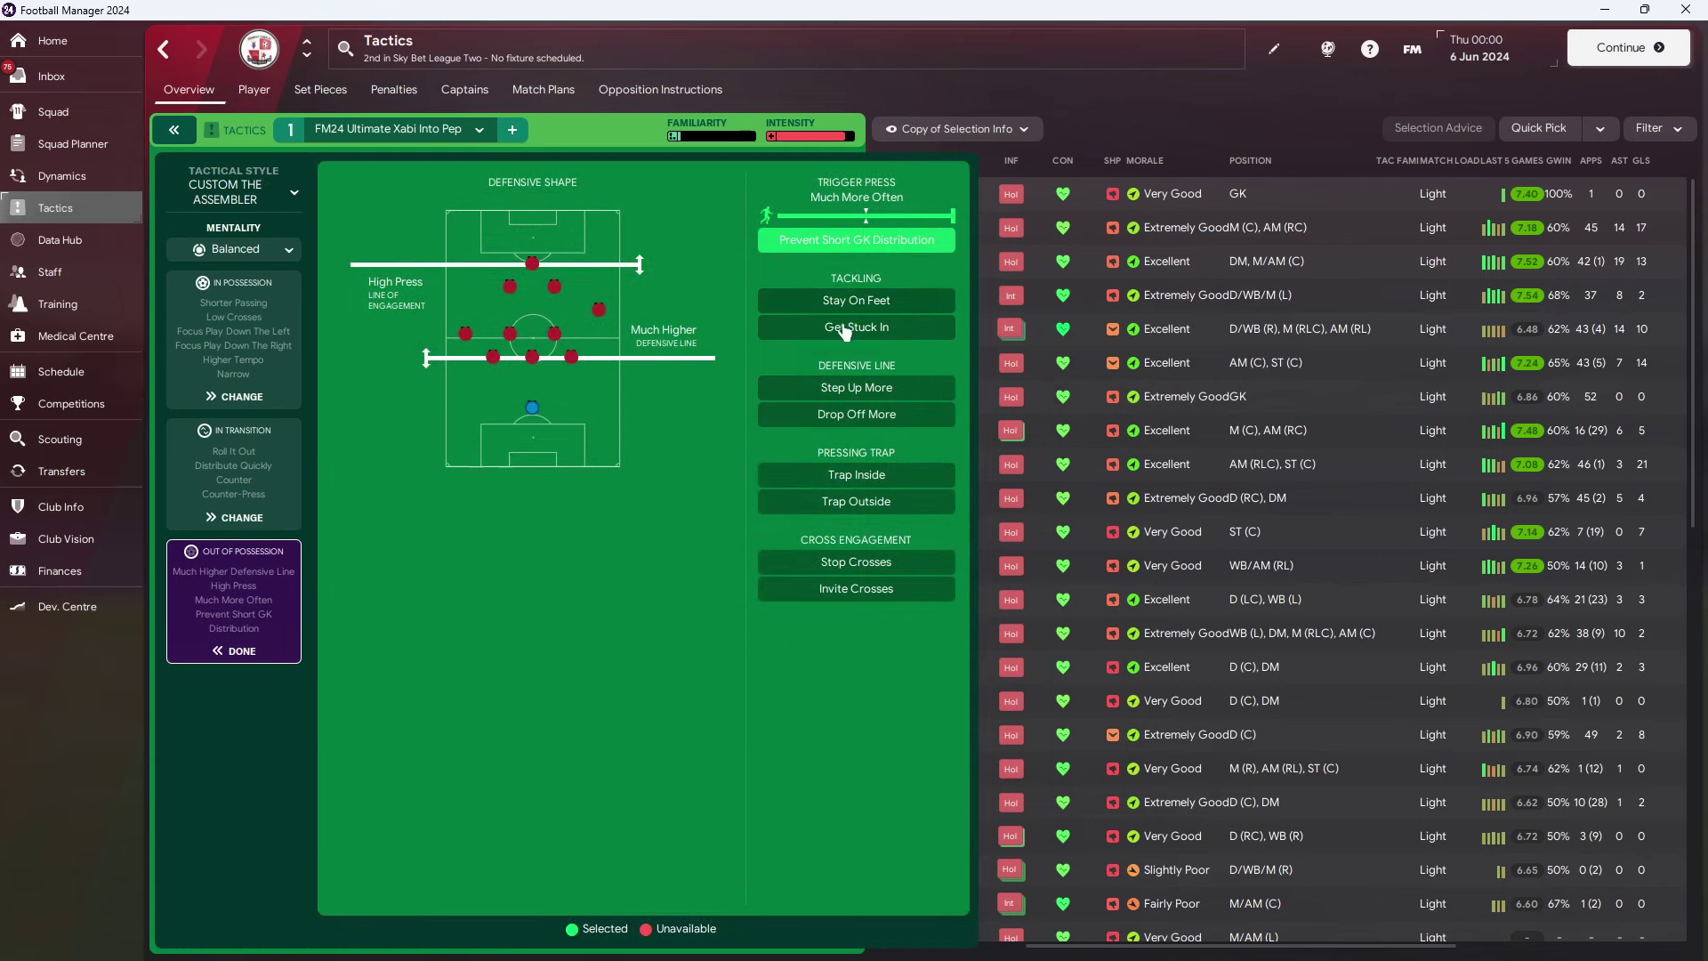
left_click(240, 650)
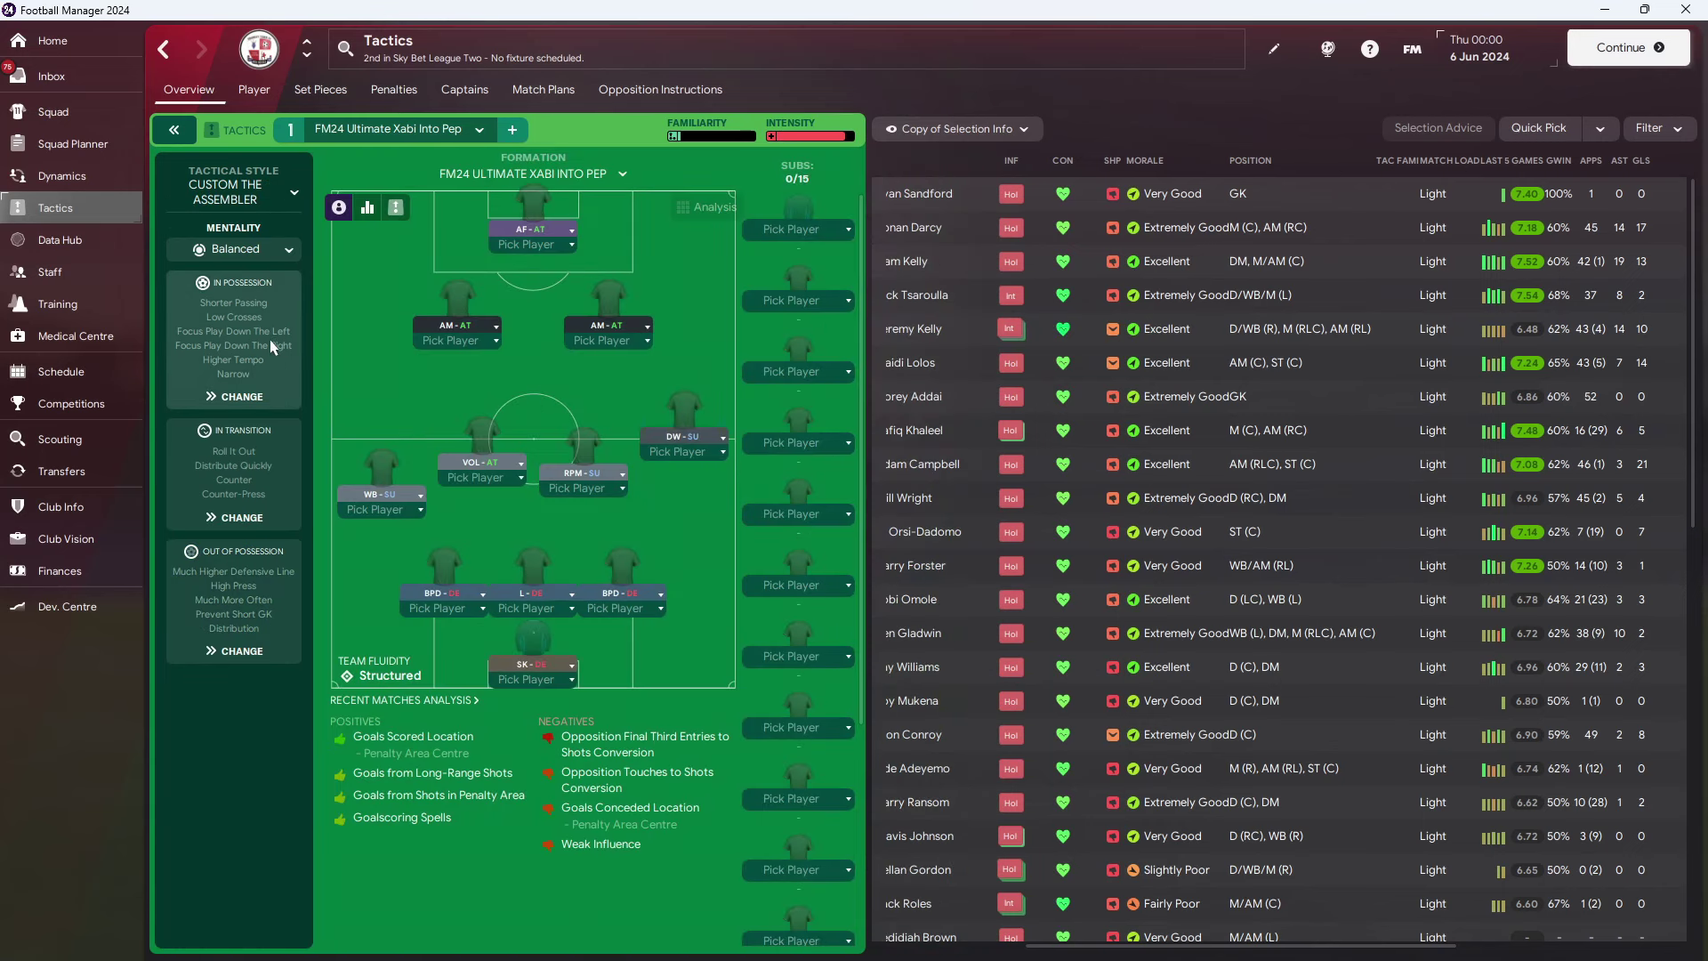
- Move the right DW-SU up to the right attacking-midfield slot as a W-SU
left_click(578, 449)
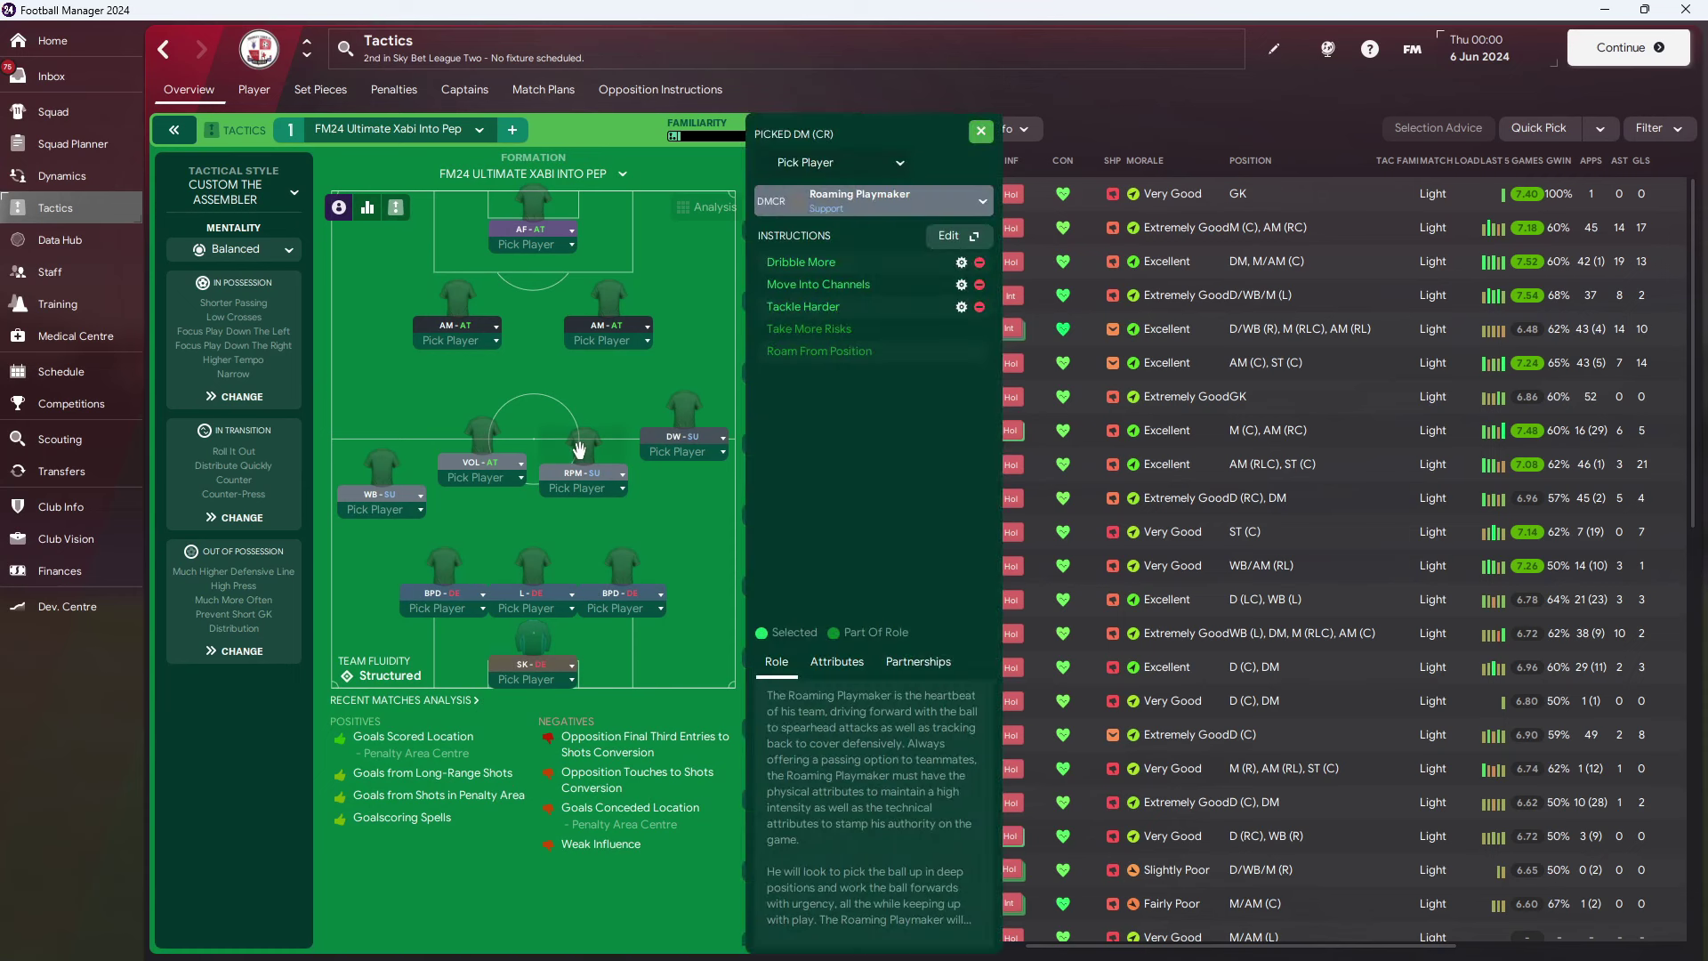
left_click(692, 411)
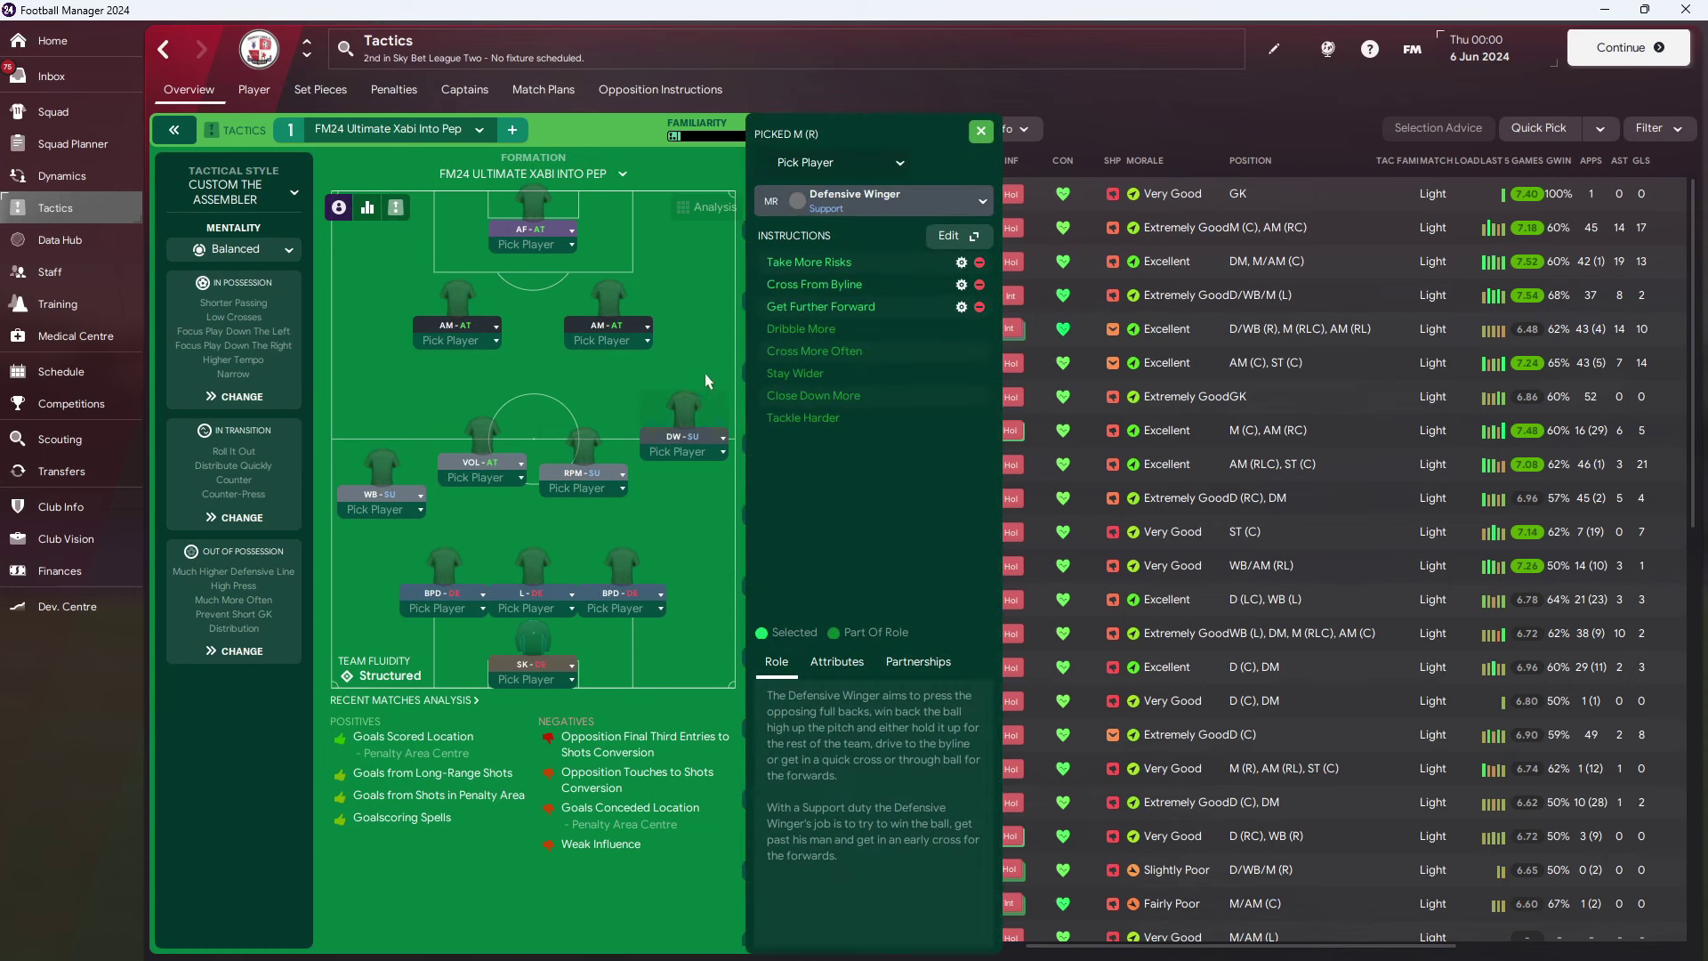
mouse_move(692, 411)
left_mouse_down()
mouse_move(678, 504)
mouse_move(681, 427)
left_mouse_up()
left_click_drag(685, 413, 690, 320)
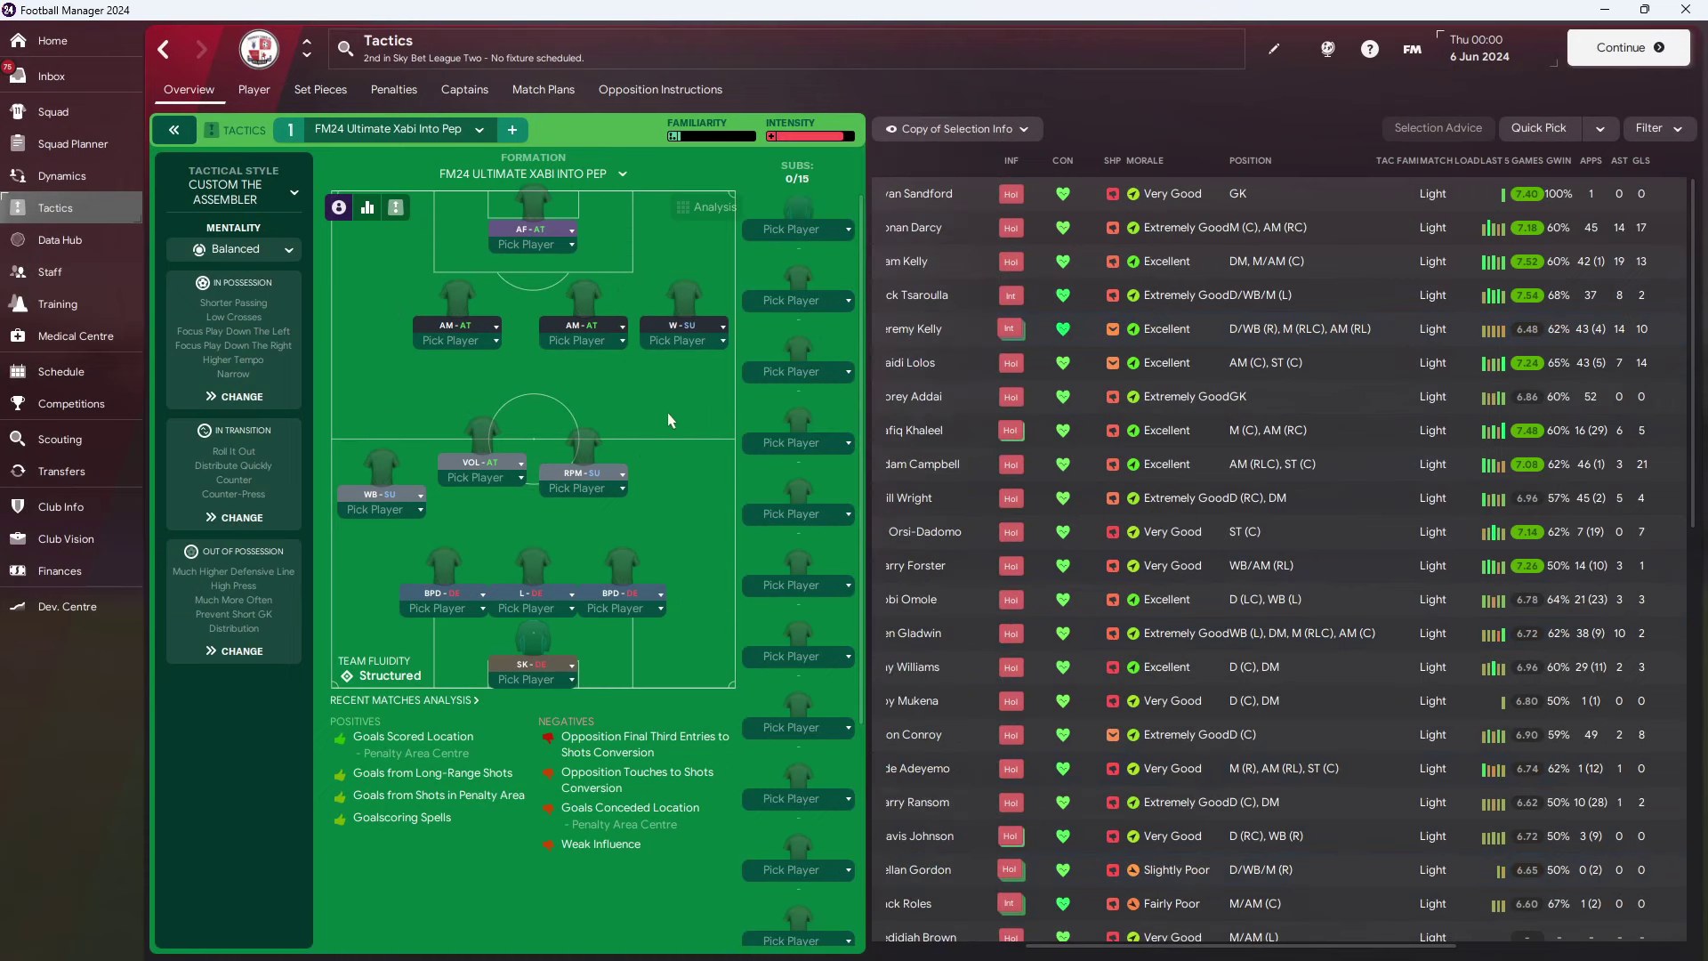
- Change the right Ball-Playing Defender to Wide Centre-Back (Defend), keeping its player instructions
left_click(622, 585)
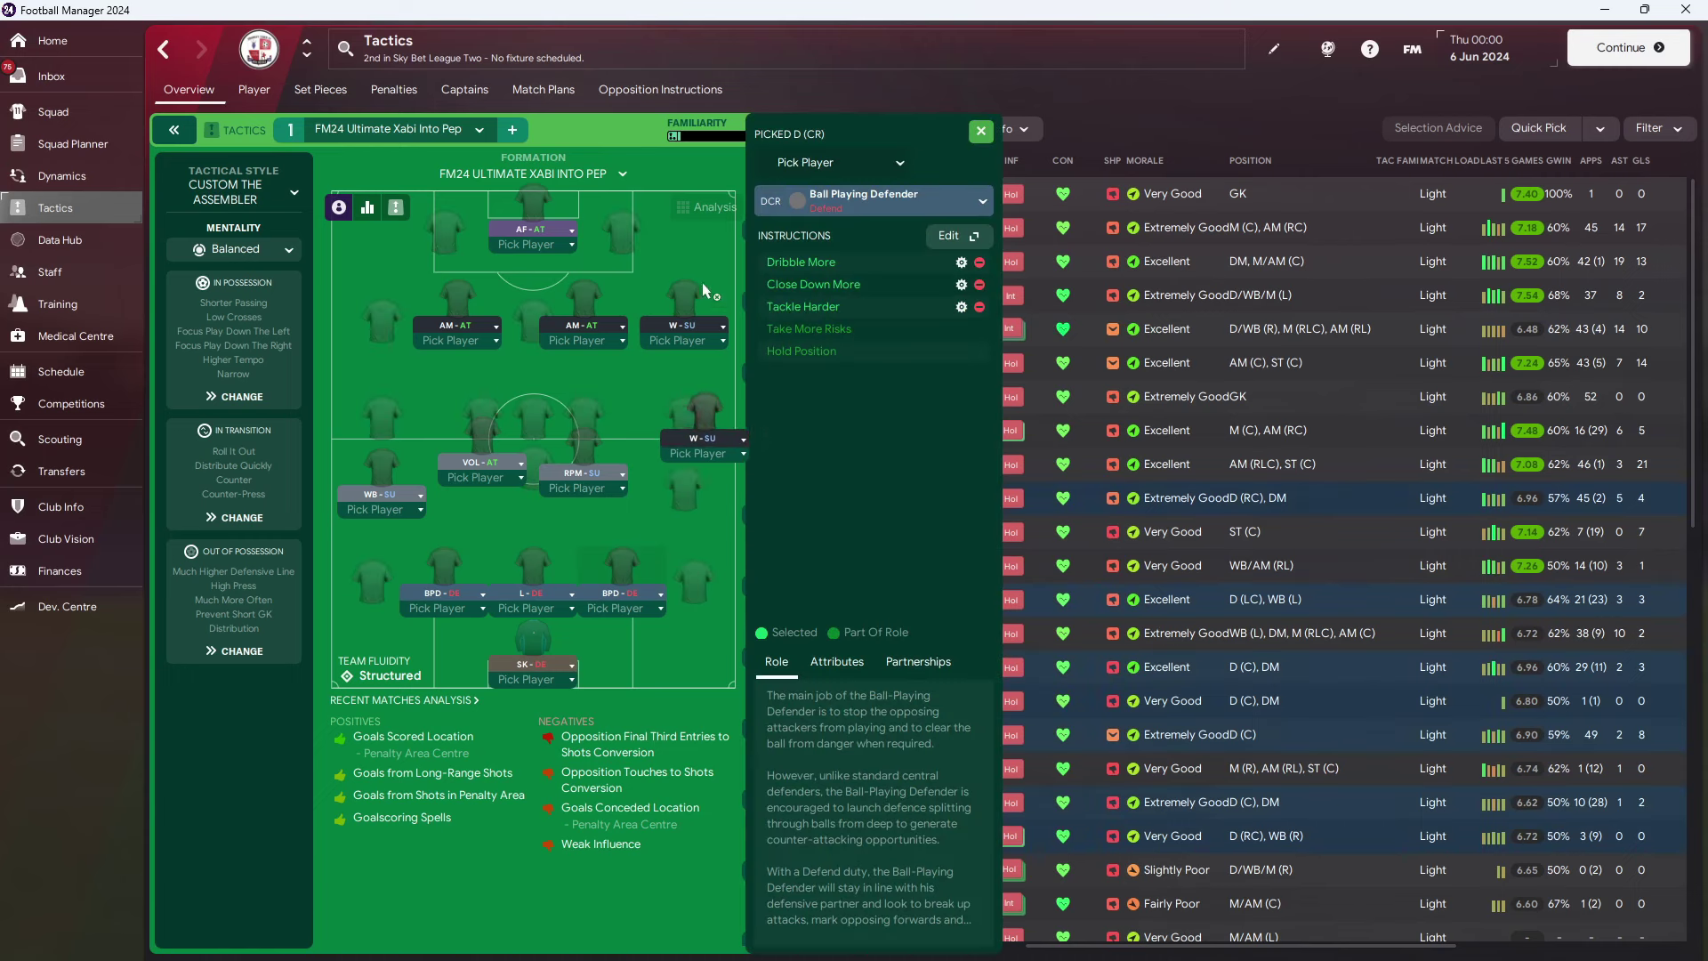
left_click_drag(687, 331, 747, 287)
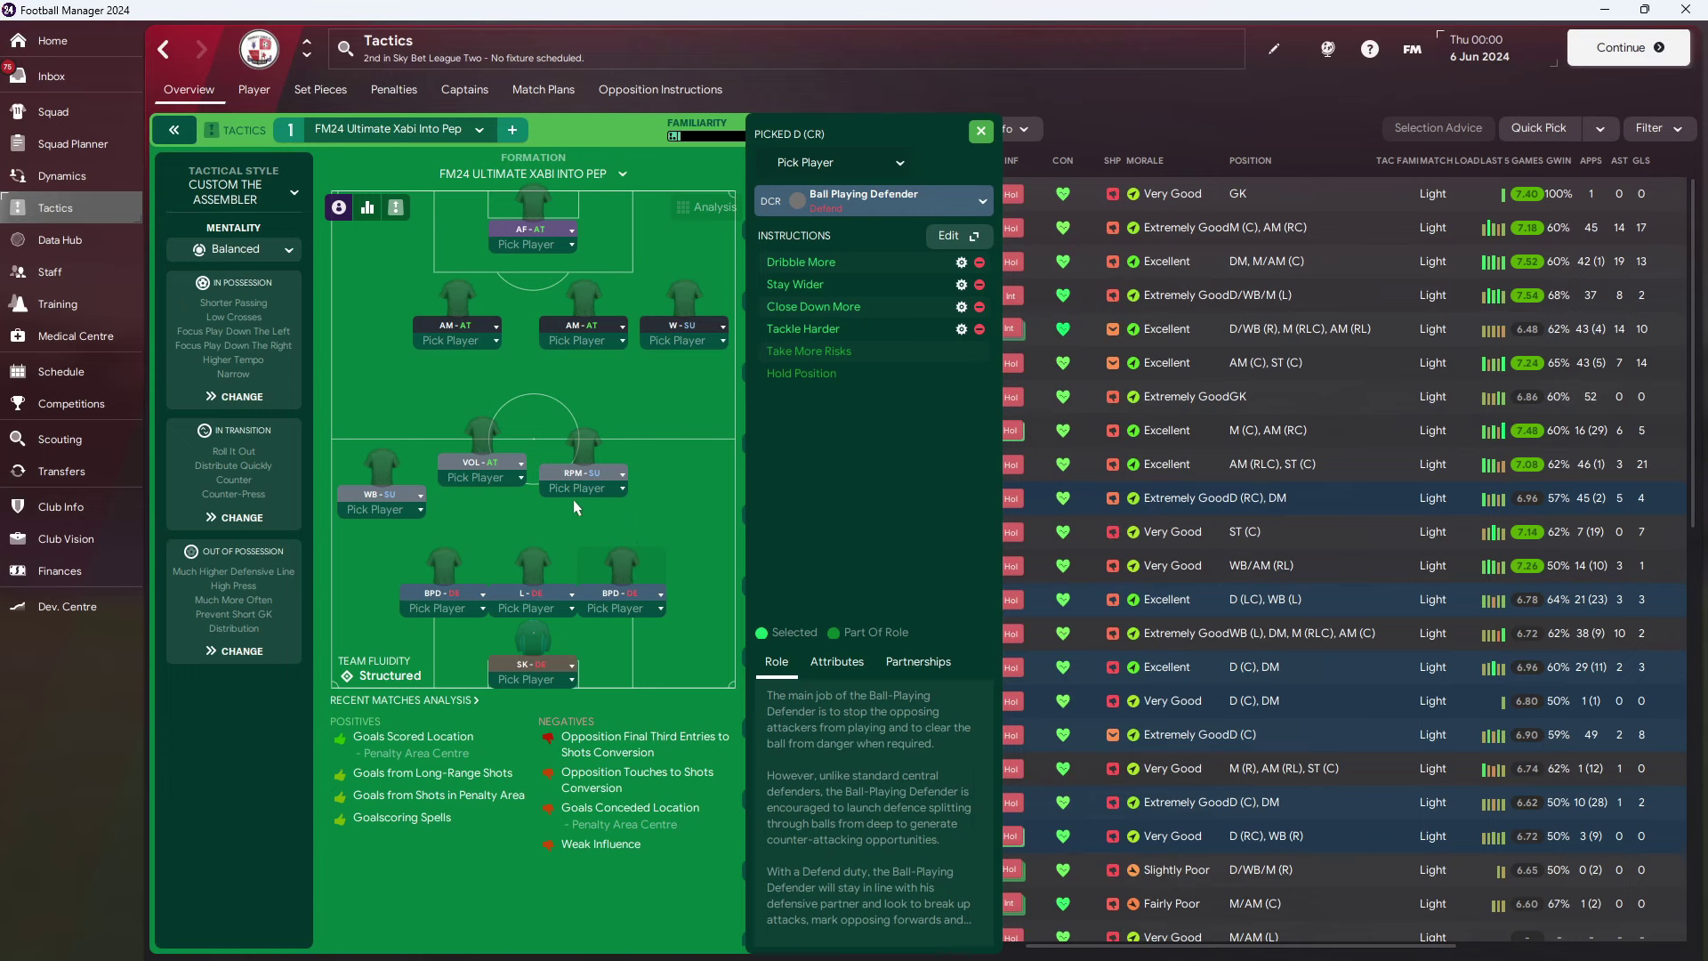
left_click(881, 200)
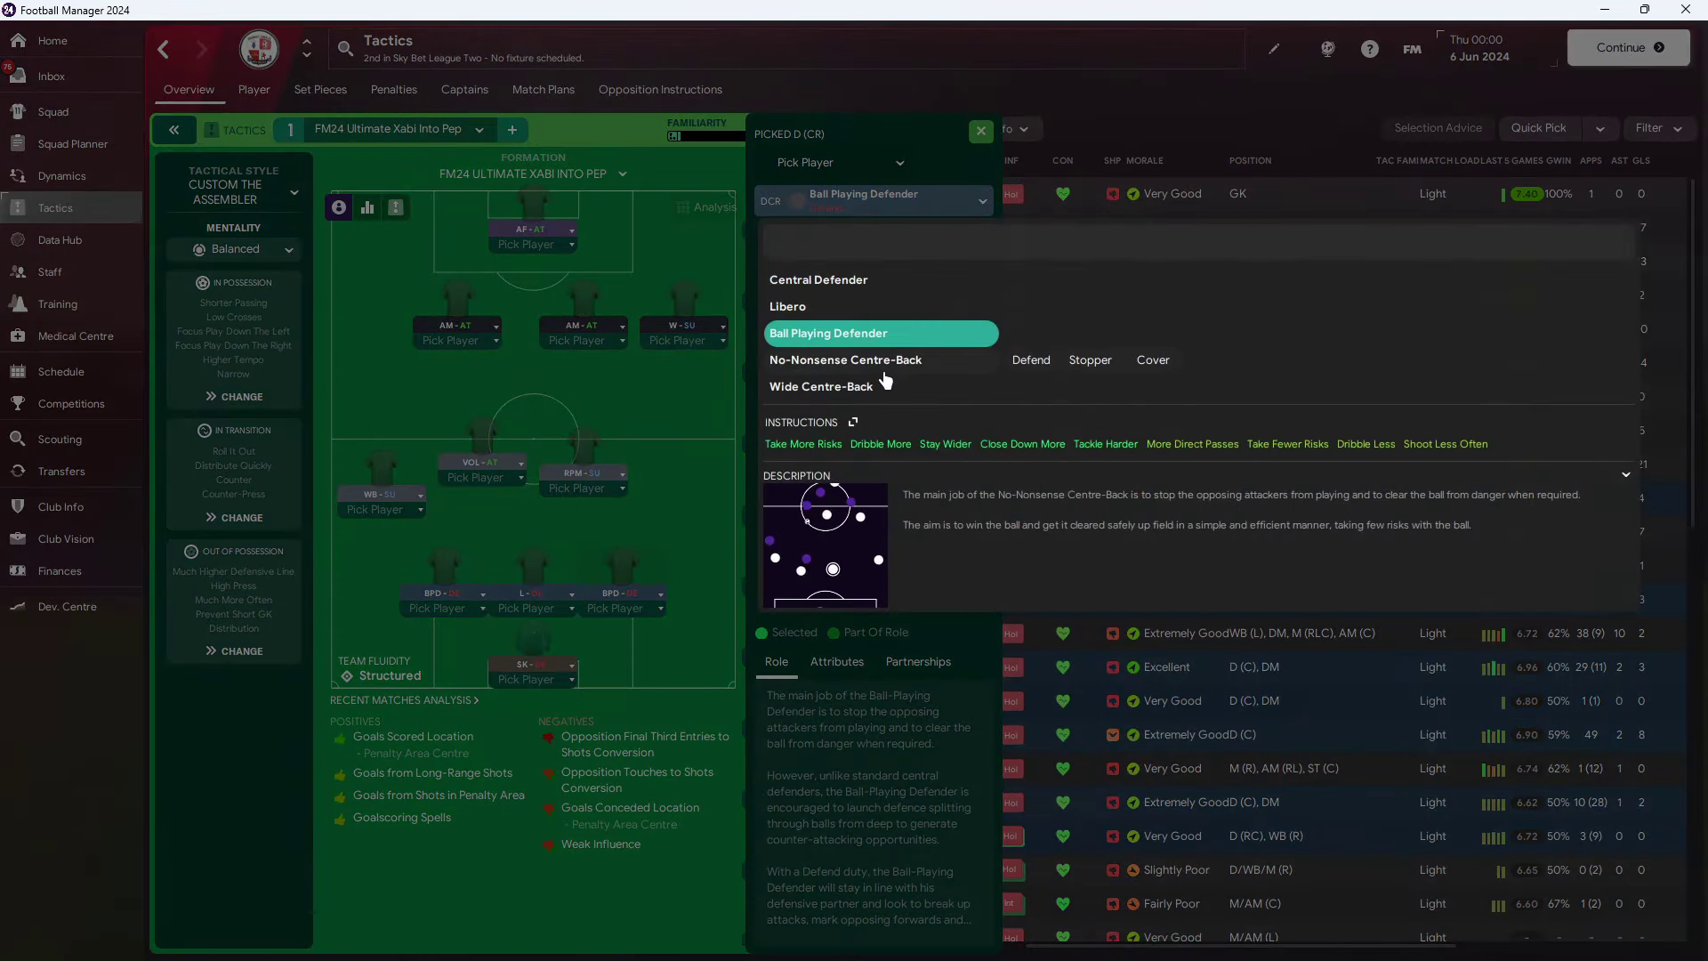
left_click(1031, 386)
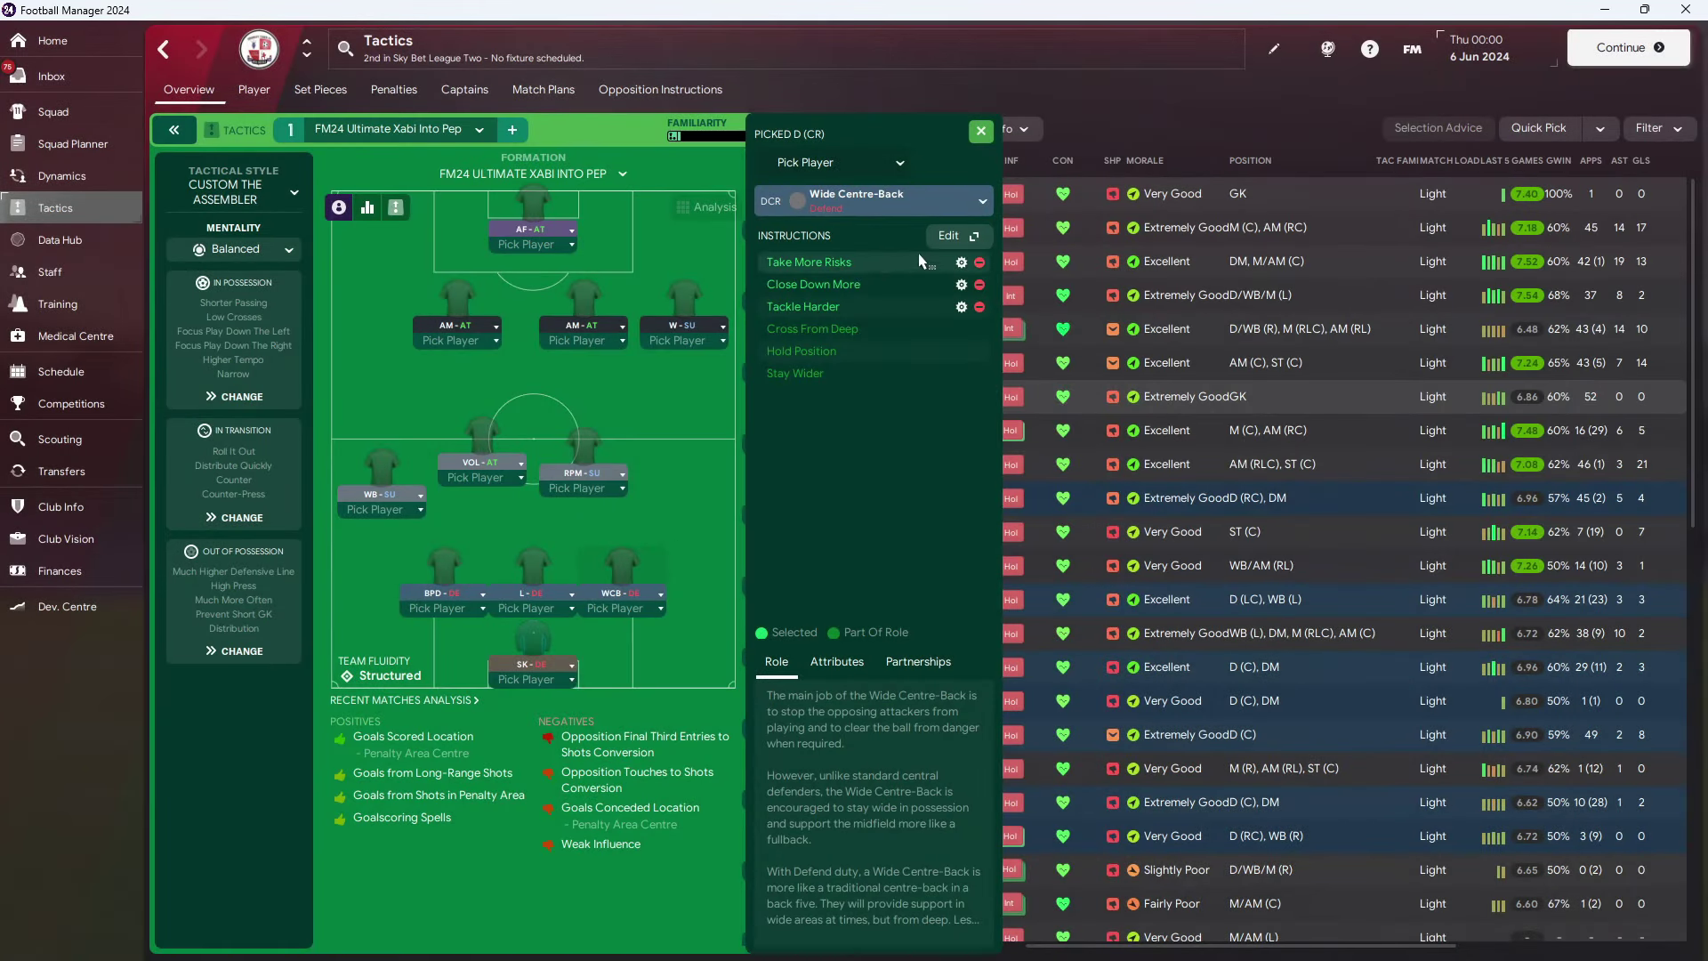
left_click(852, 422)
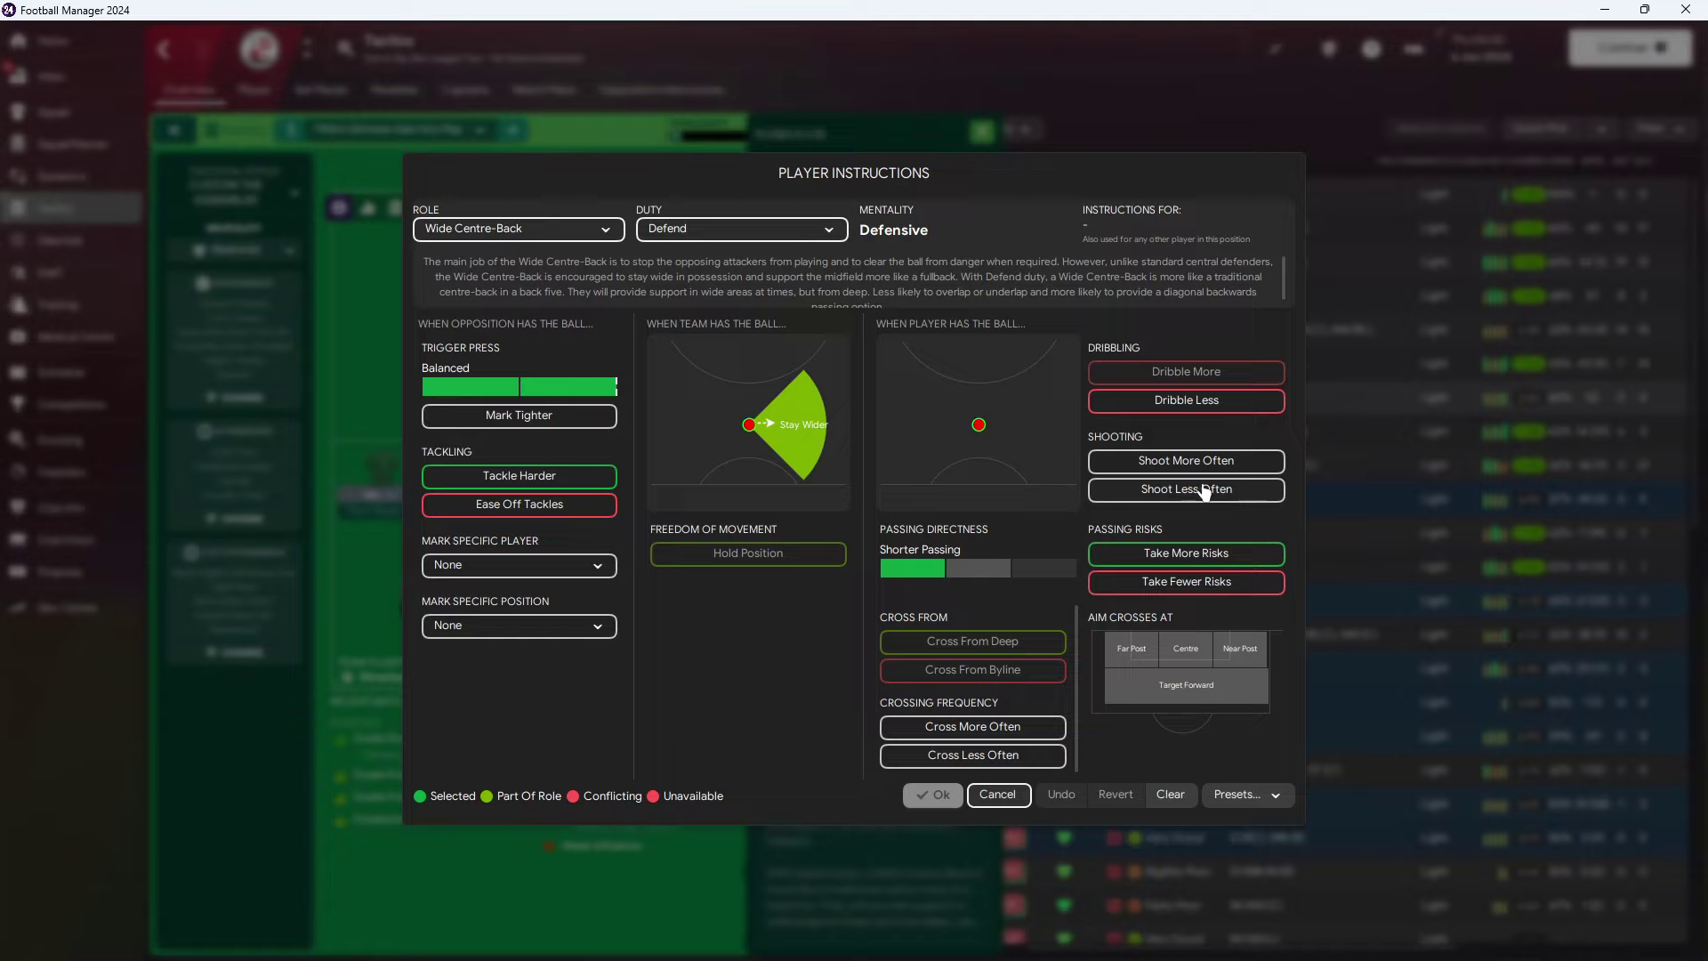
left_click(934, 794)
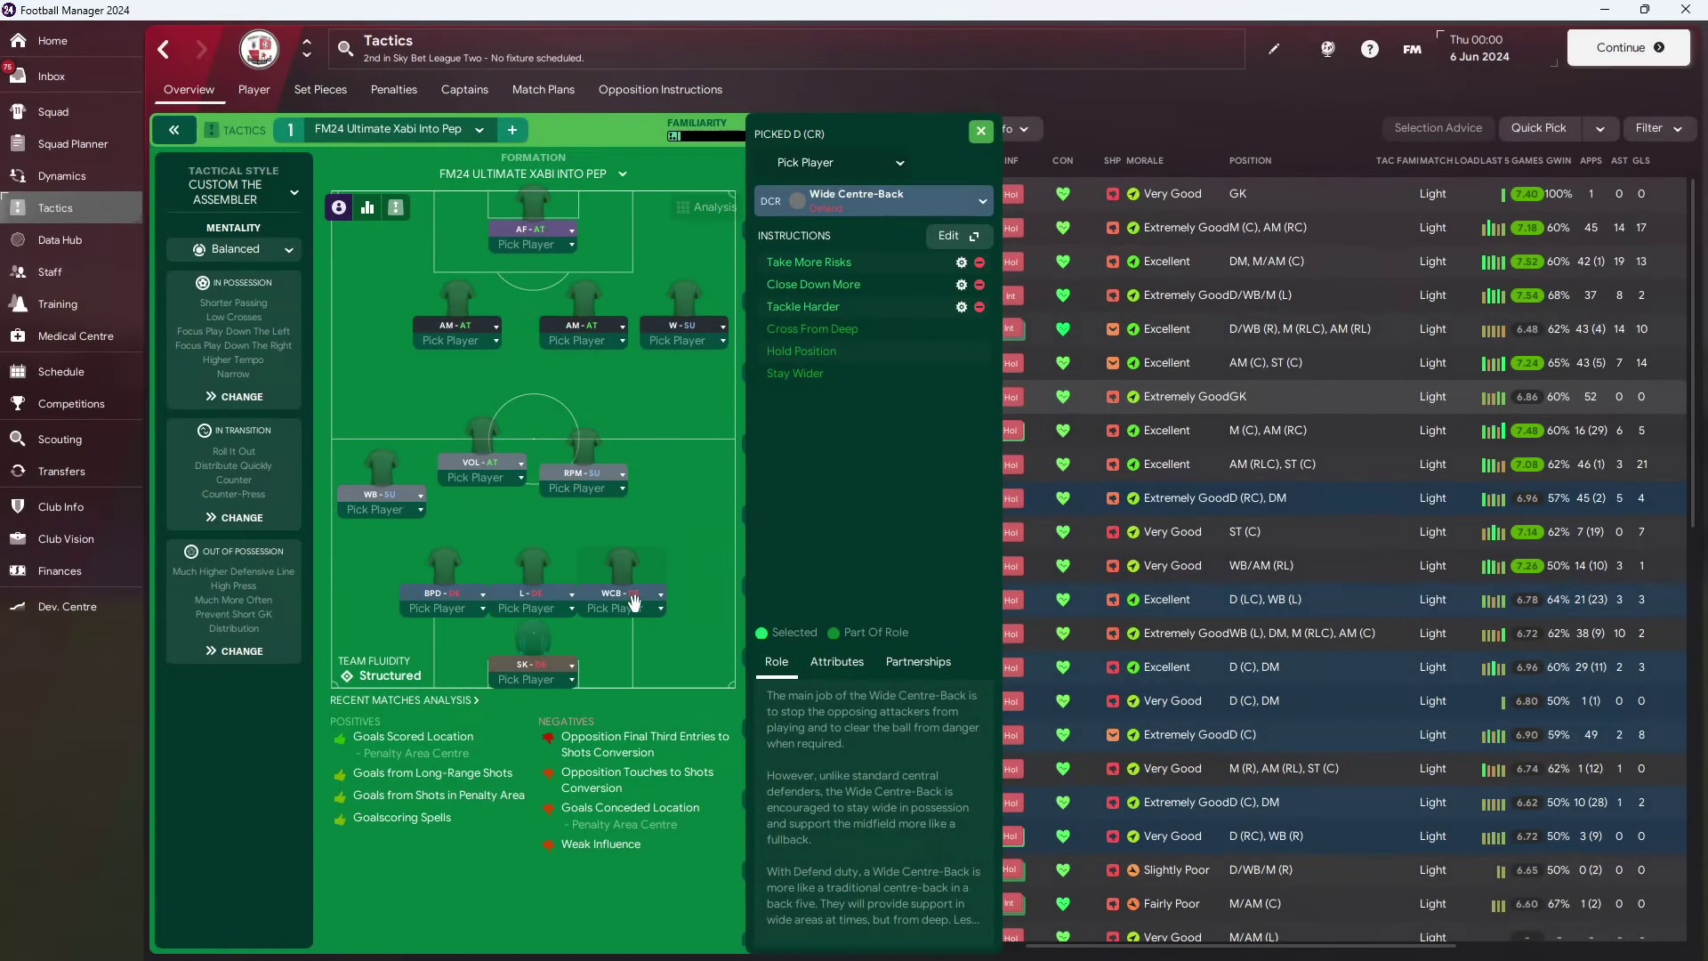
mouse_move(654, 551)
left_mouse_down()
mouse_move(661, 608)
mouse_move(641, 574)
left_mouse_up()
left_click(658, 495)
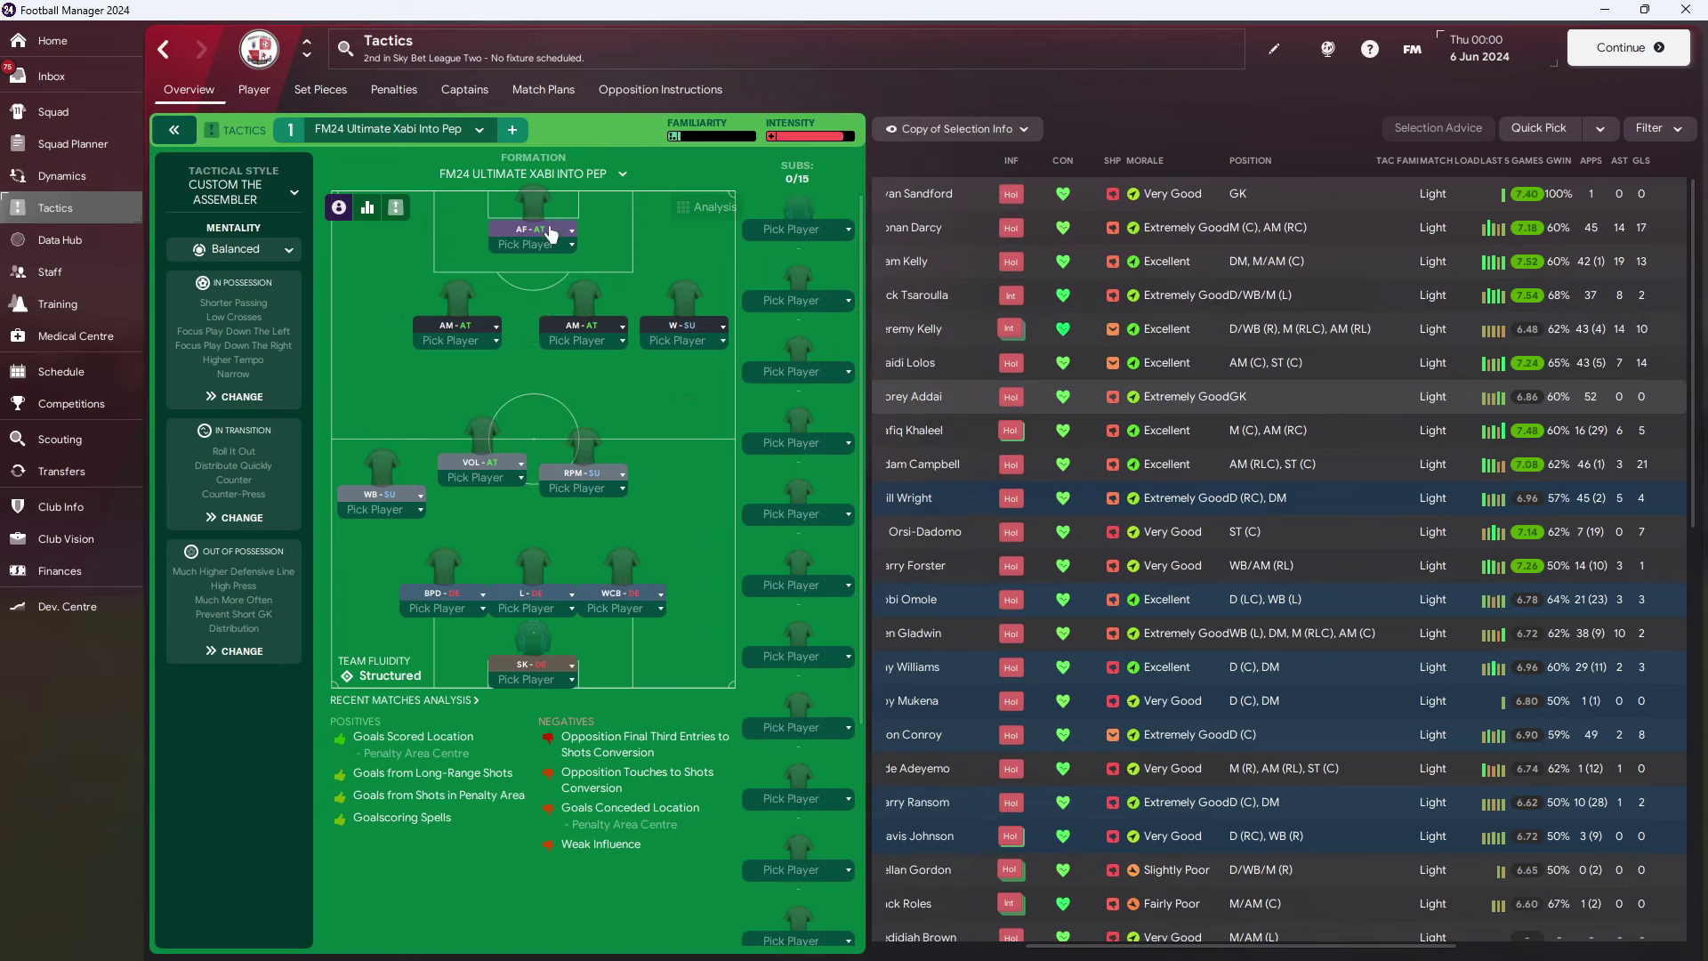
left_click(242, 326)
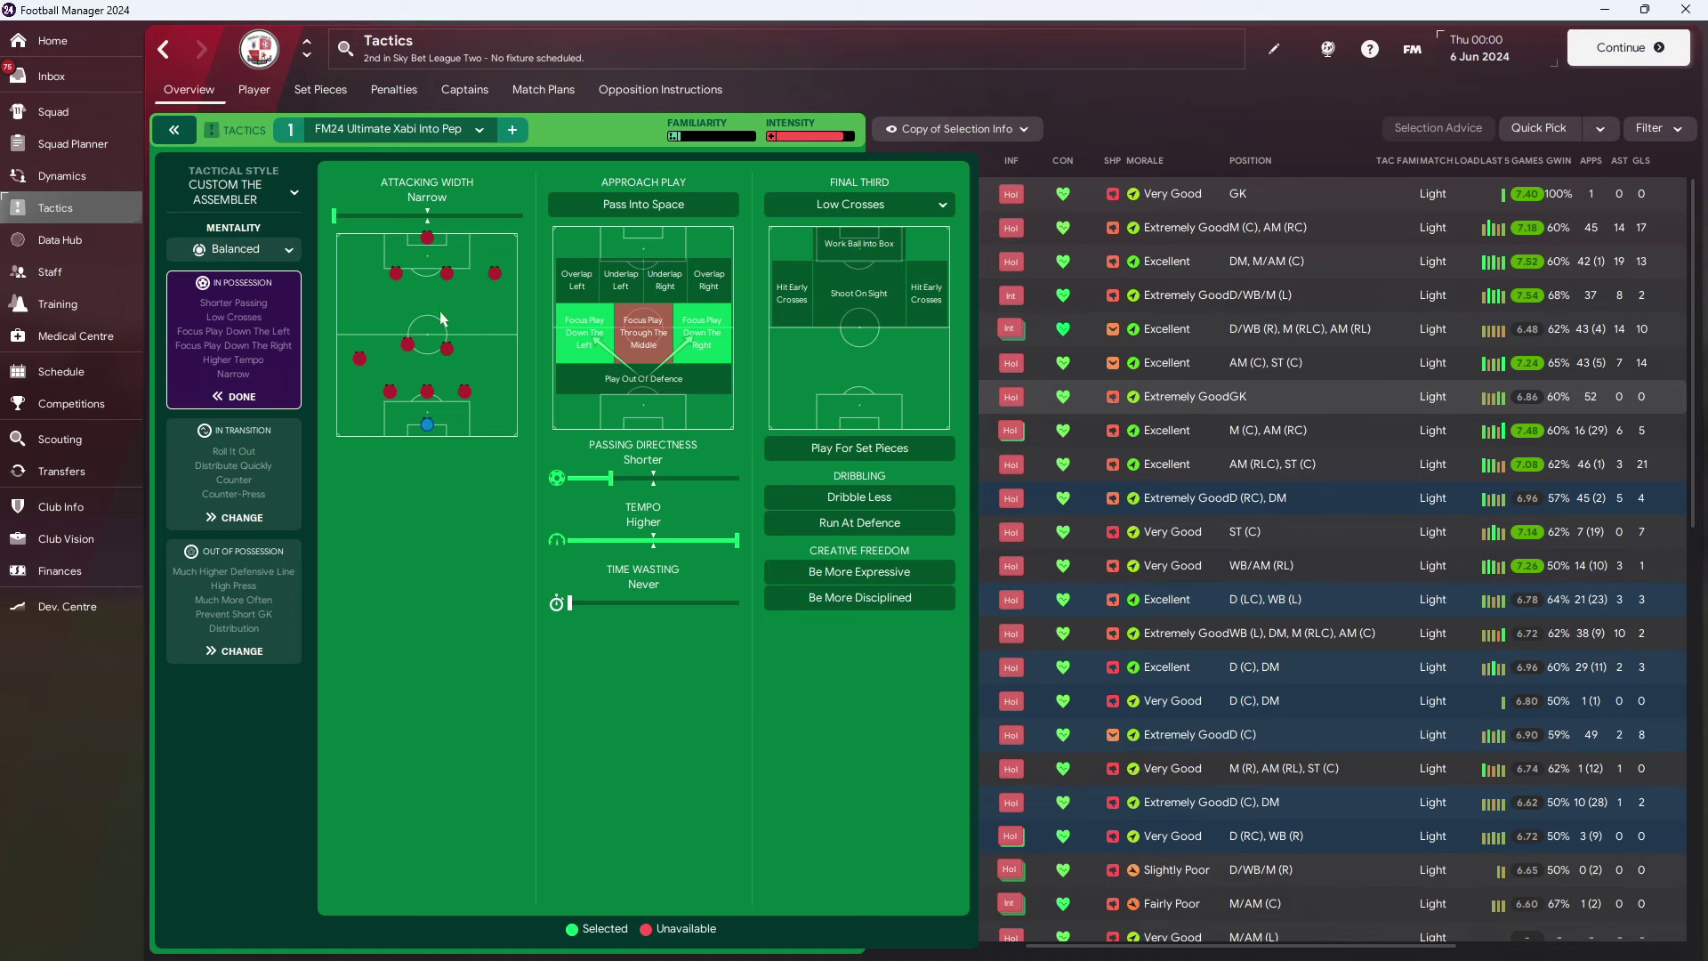
left_click(265, 488)
left_click(242, 516)
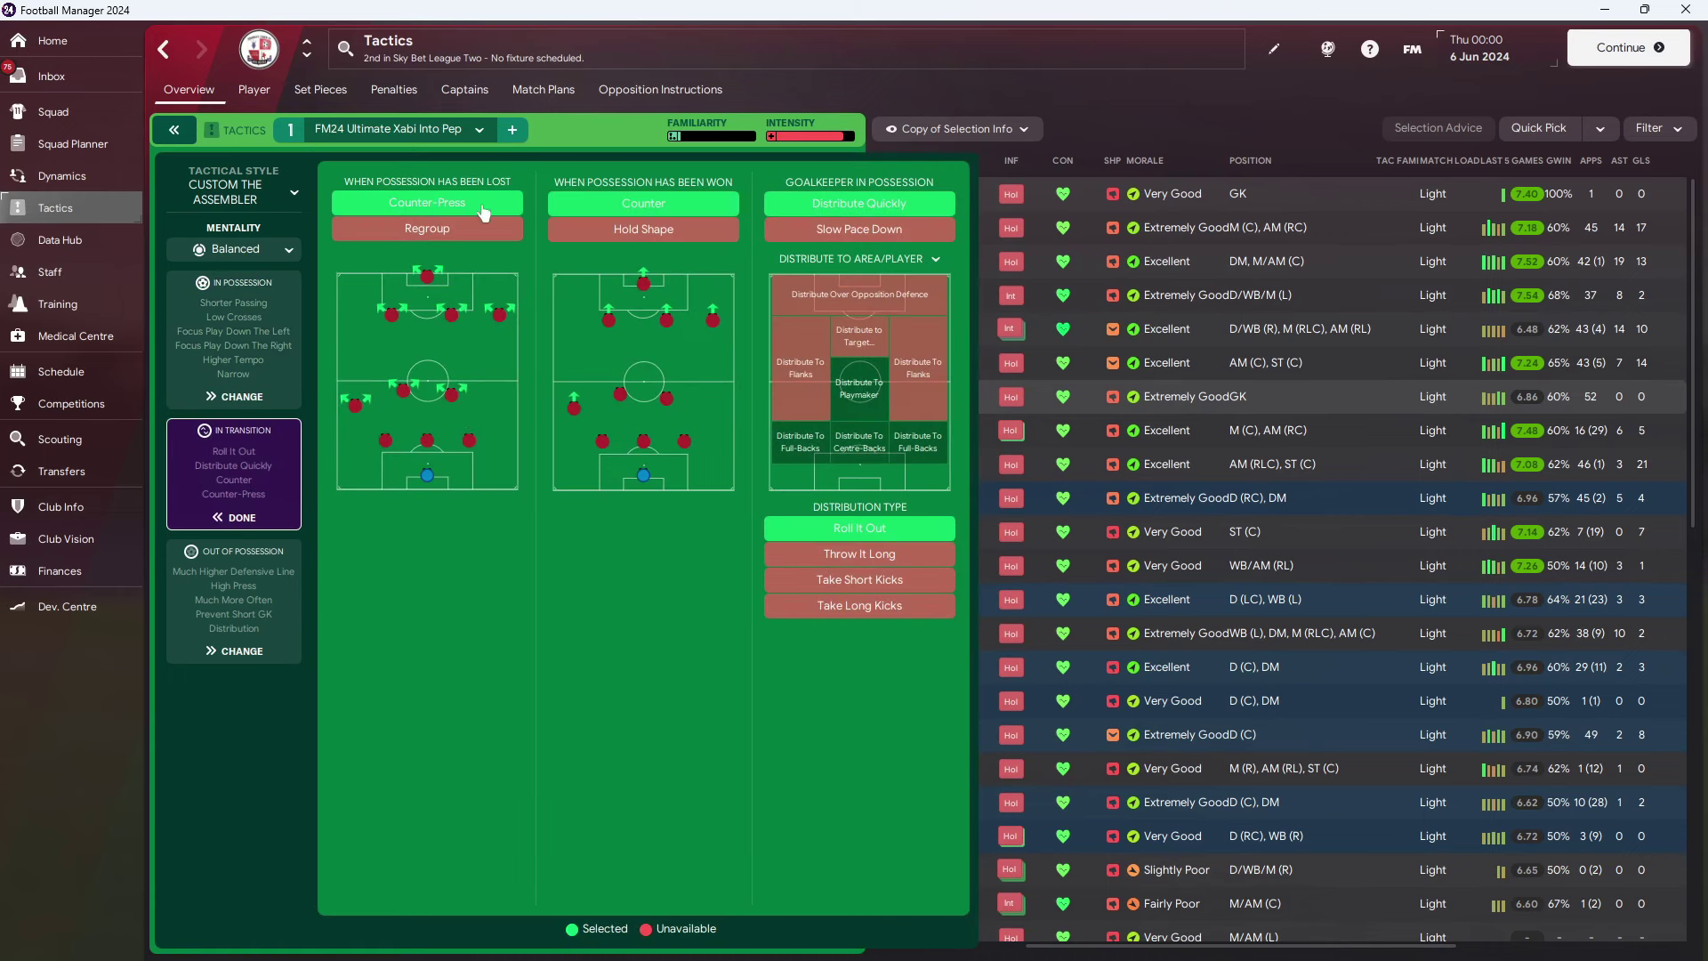
left_click(195, 553)
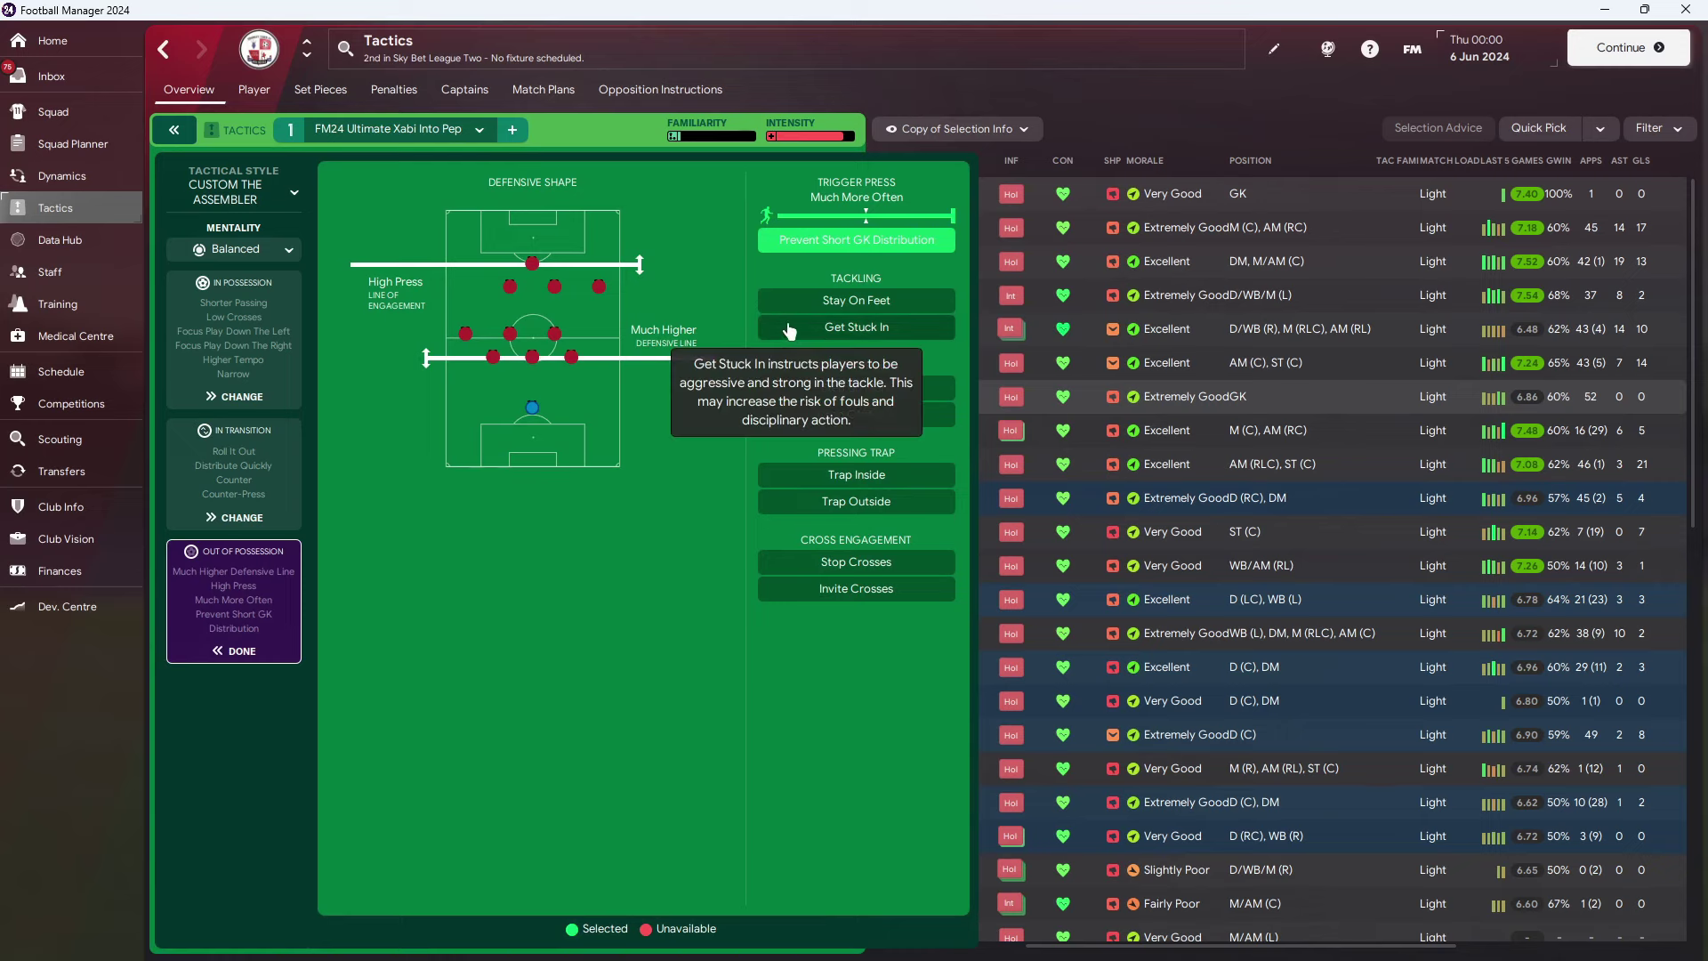
left_click(224, 357)
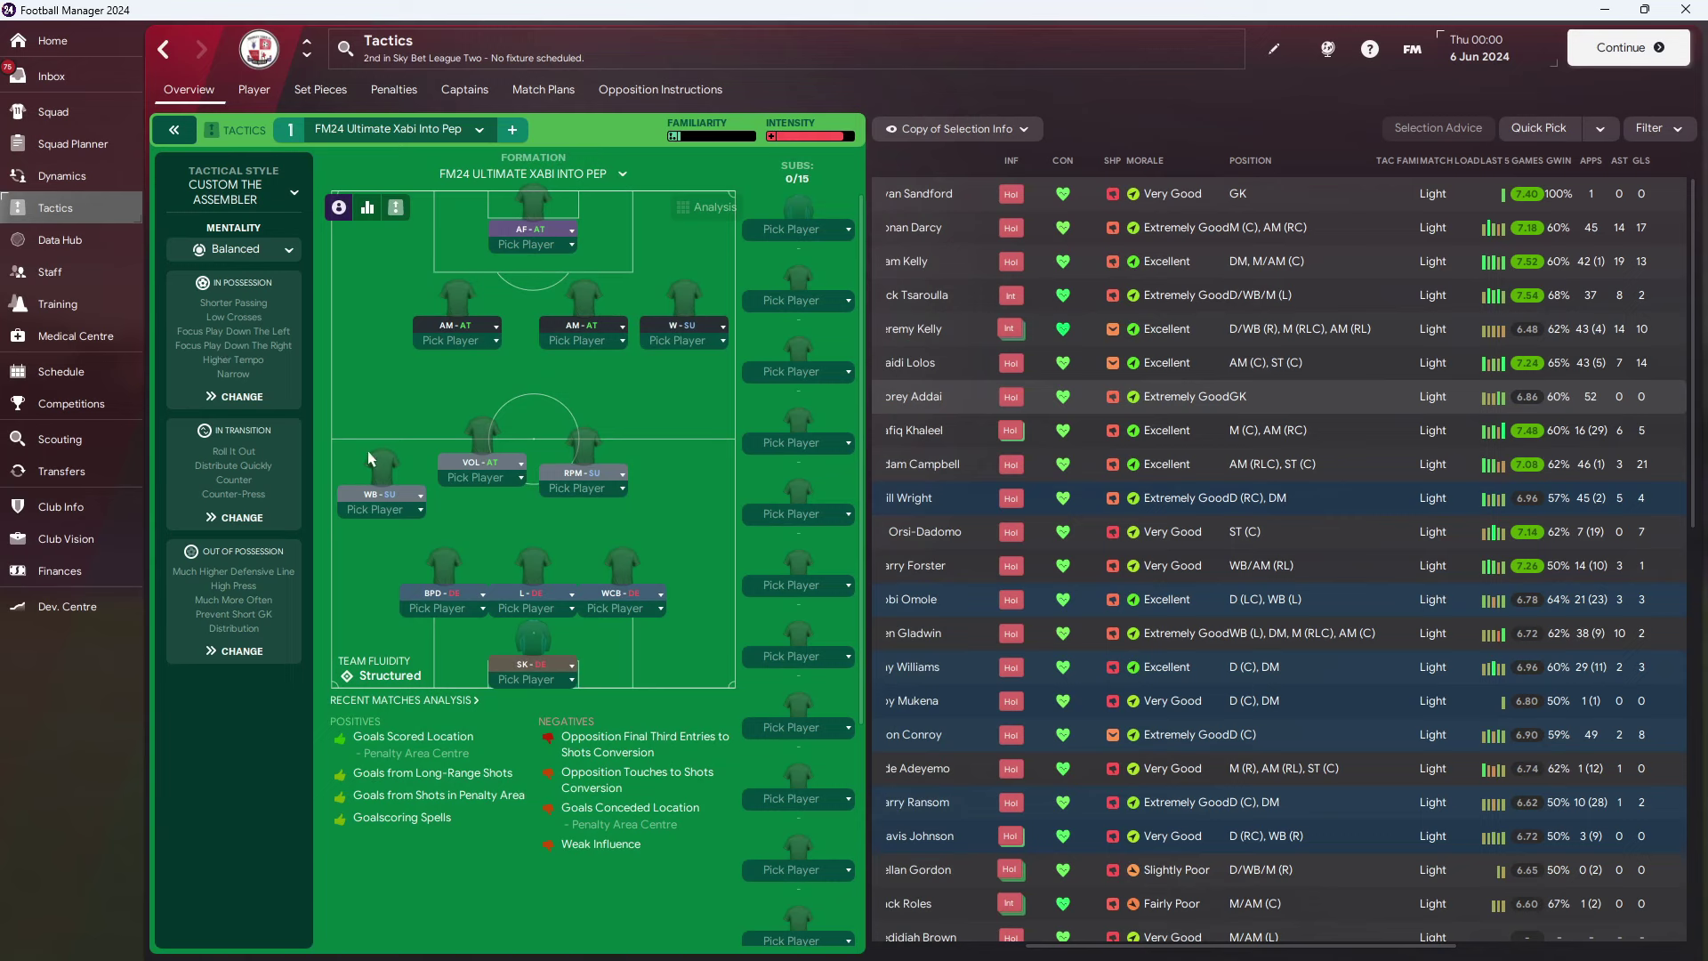
- Swap the Roaming Playmaker's Tackle Harder for Ease Off Tackles
left_click(577, 461)
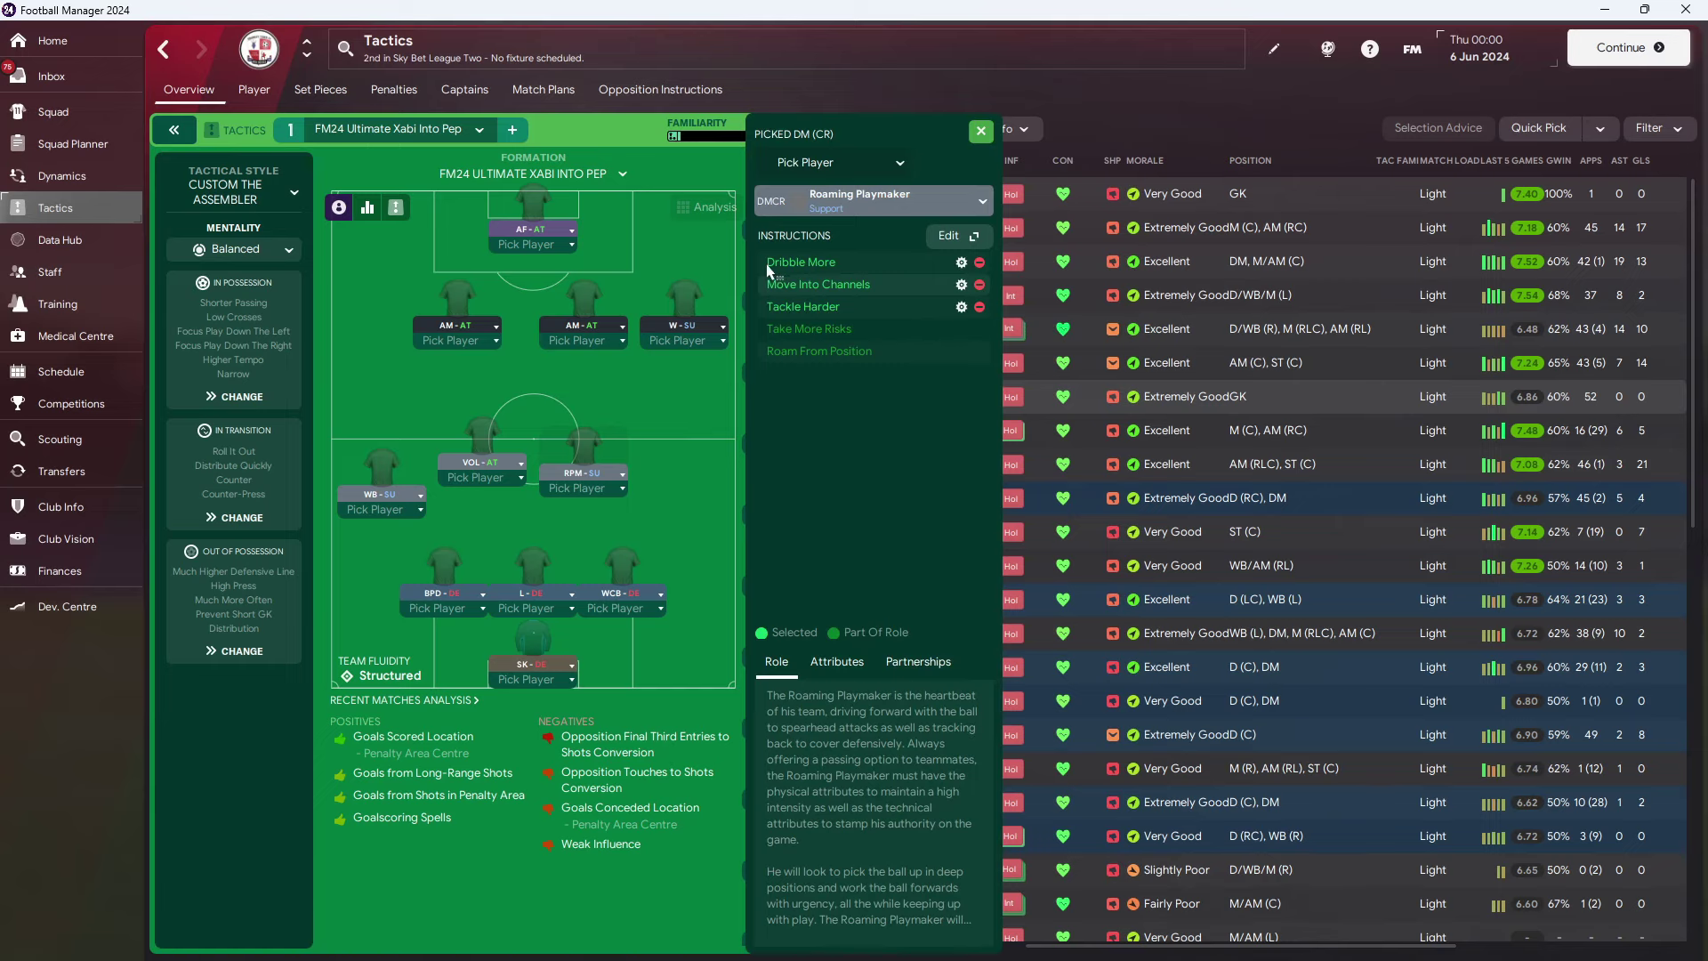
left_click(978, 307)
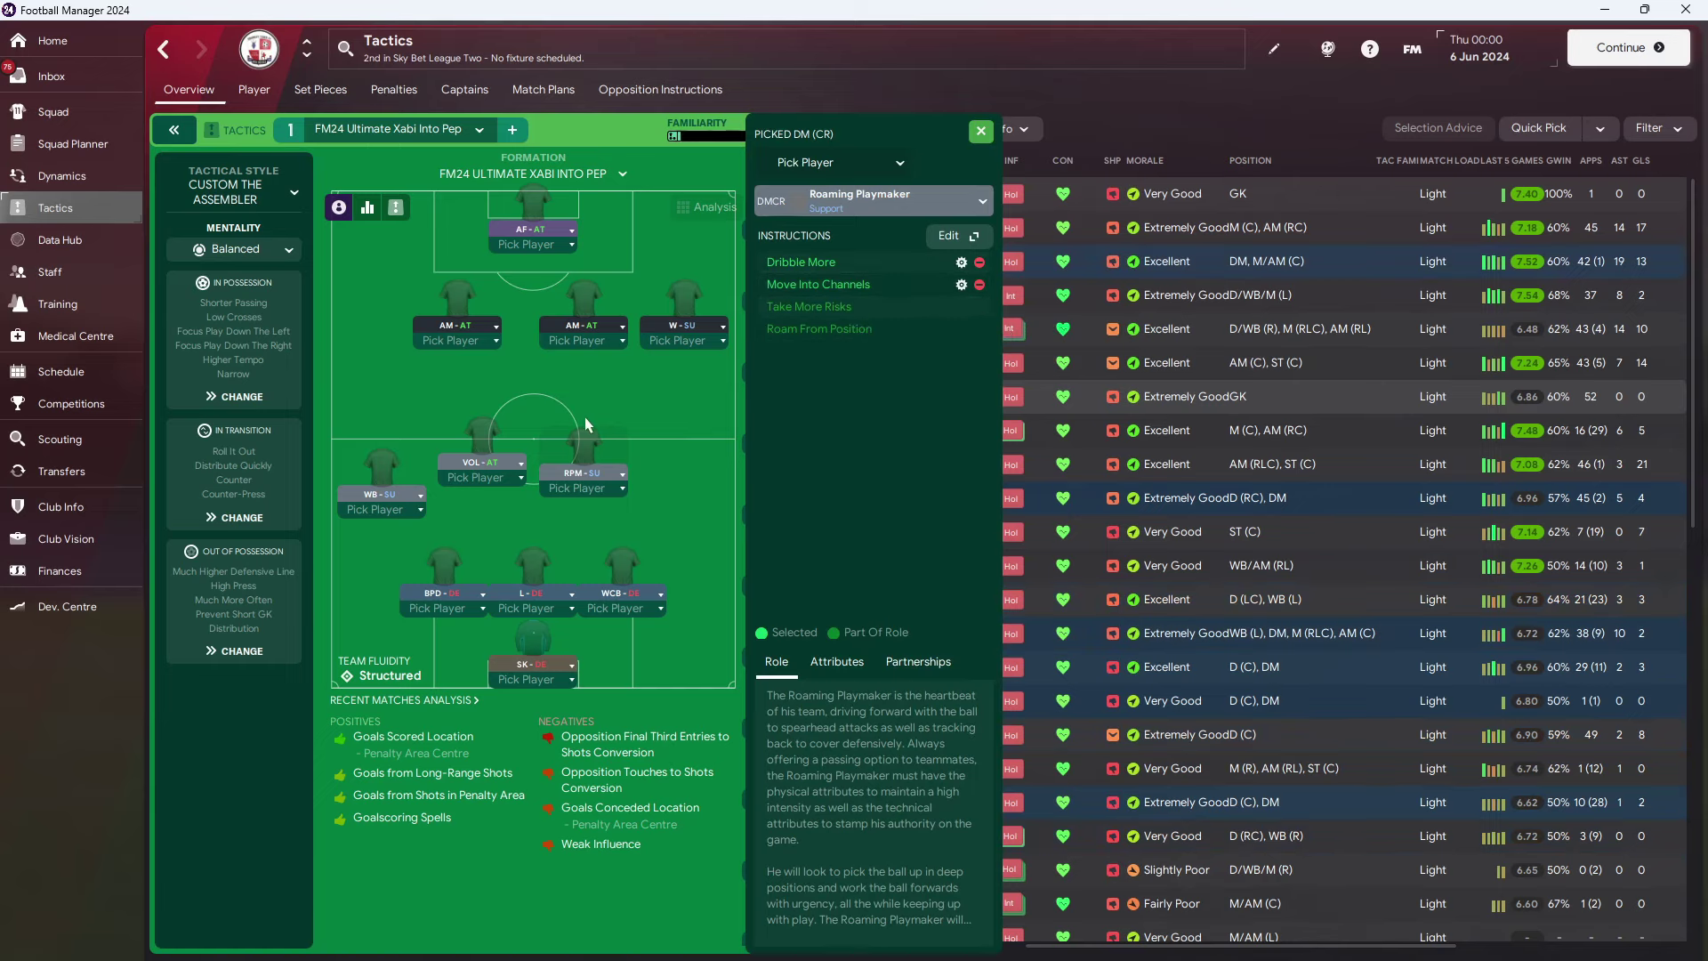
left_click(948, 235)
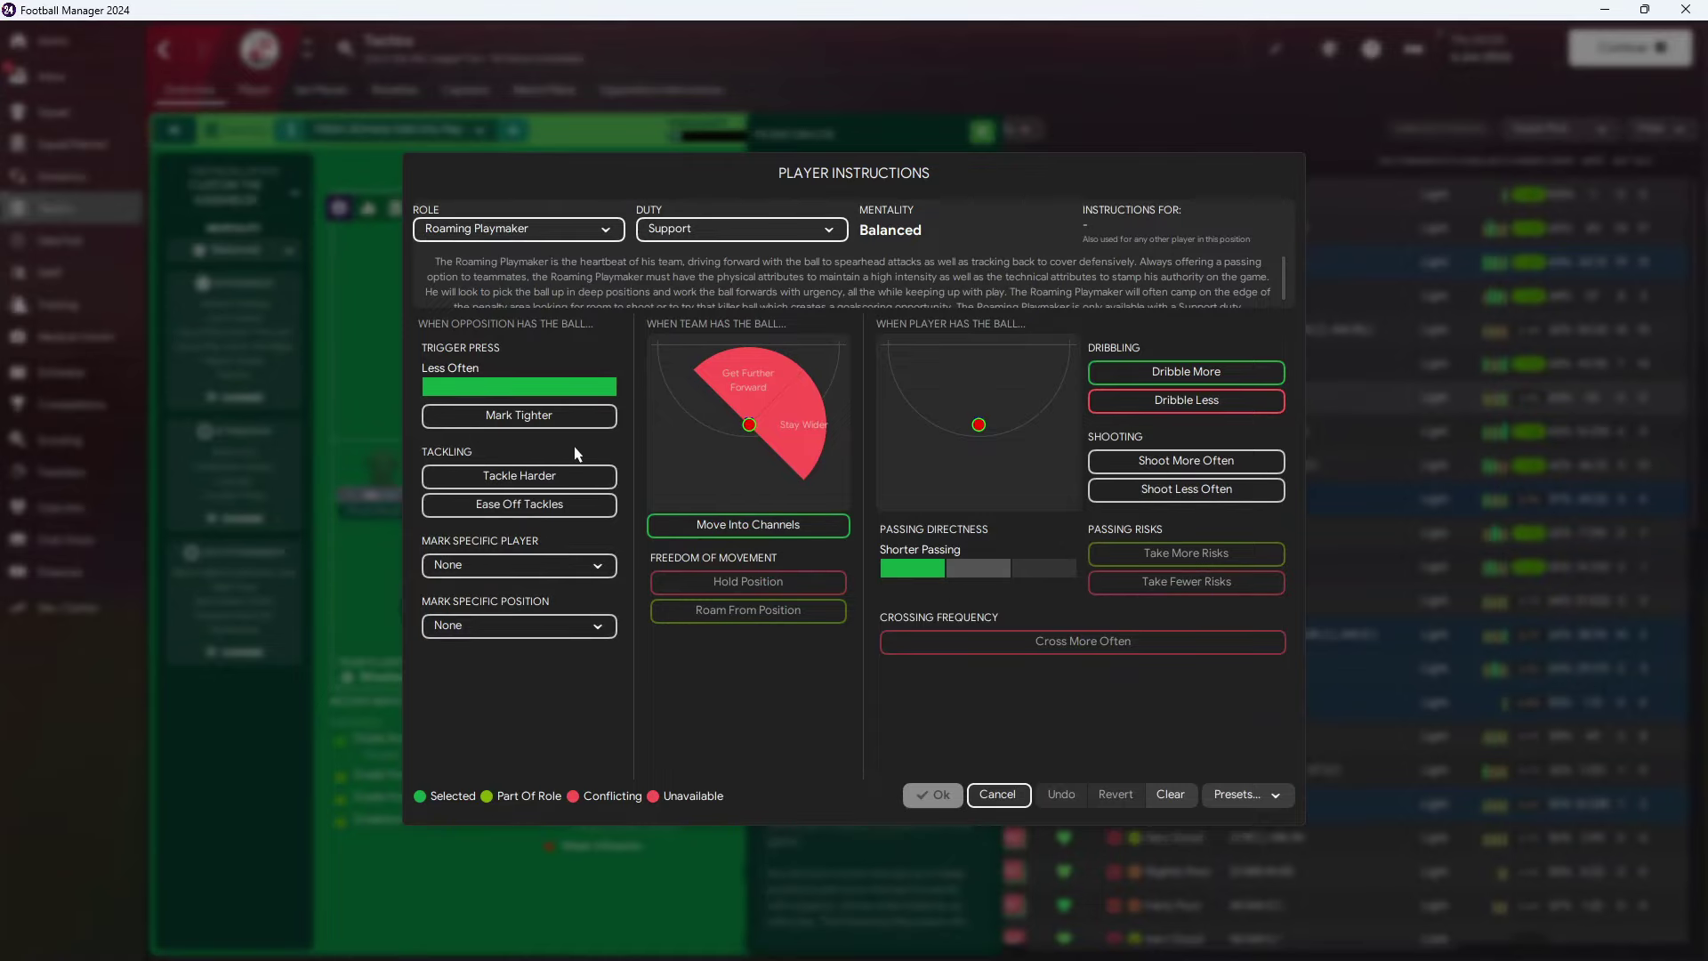
left_click(519, 505)
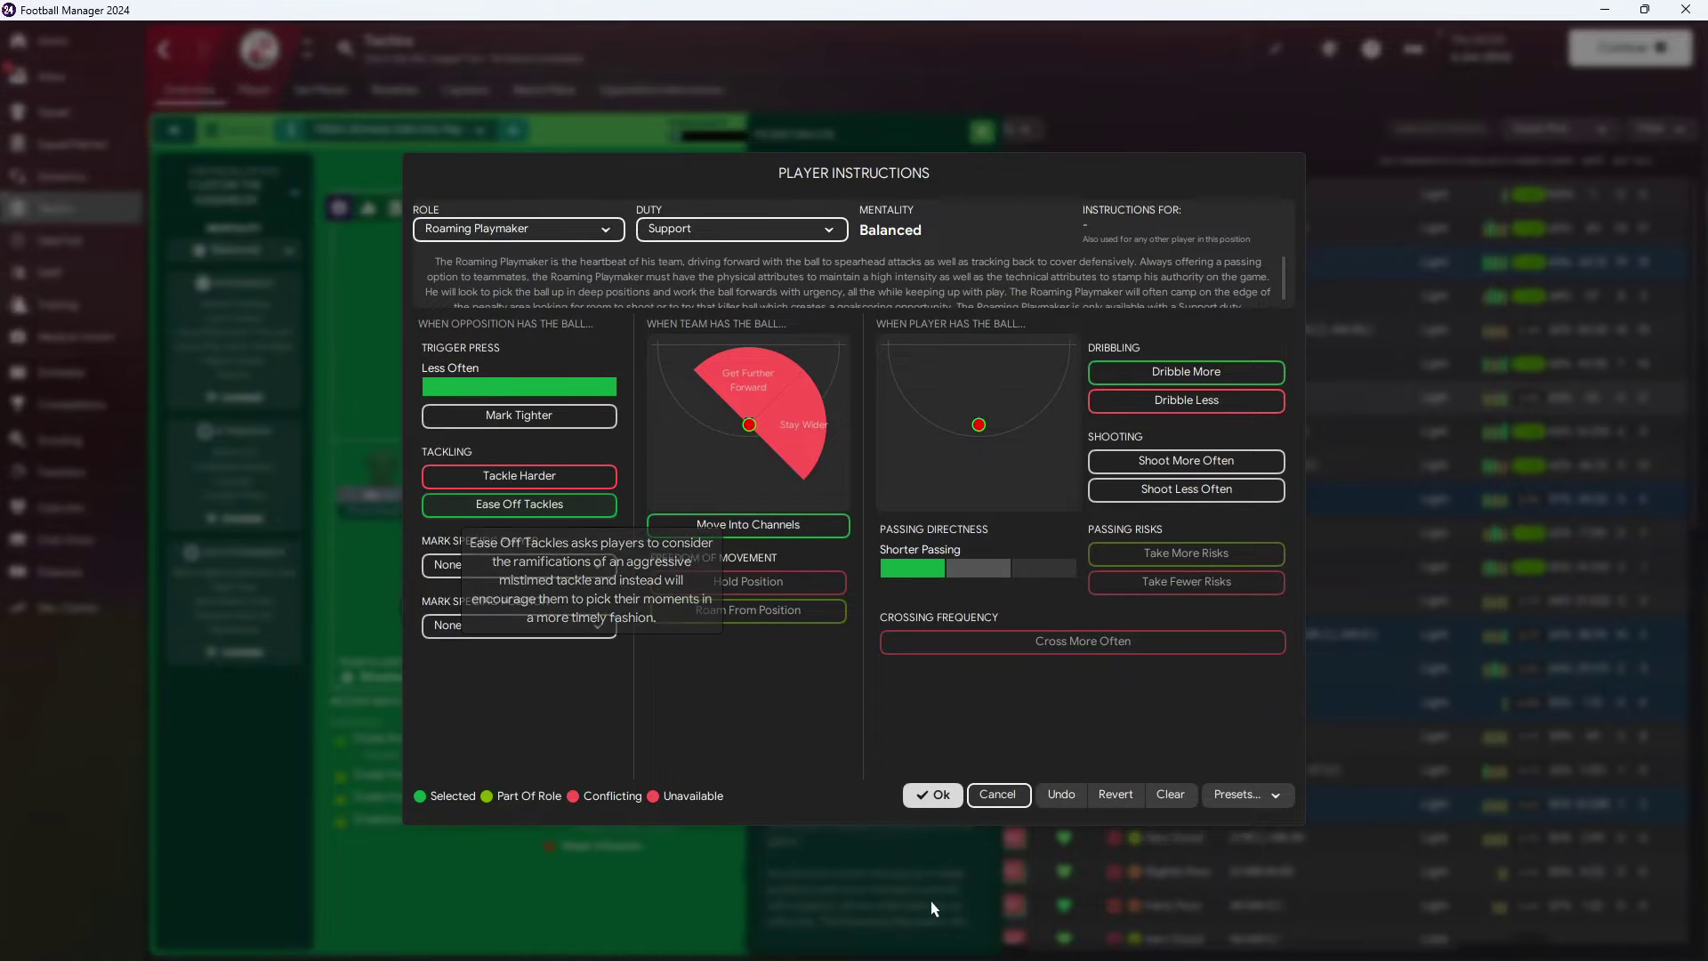
left_click(933, 795)
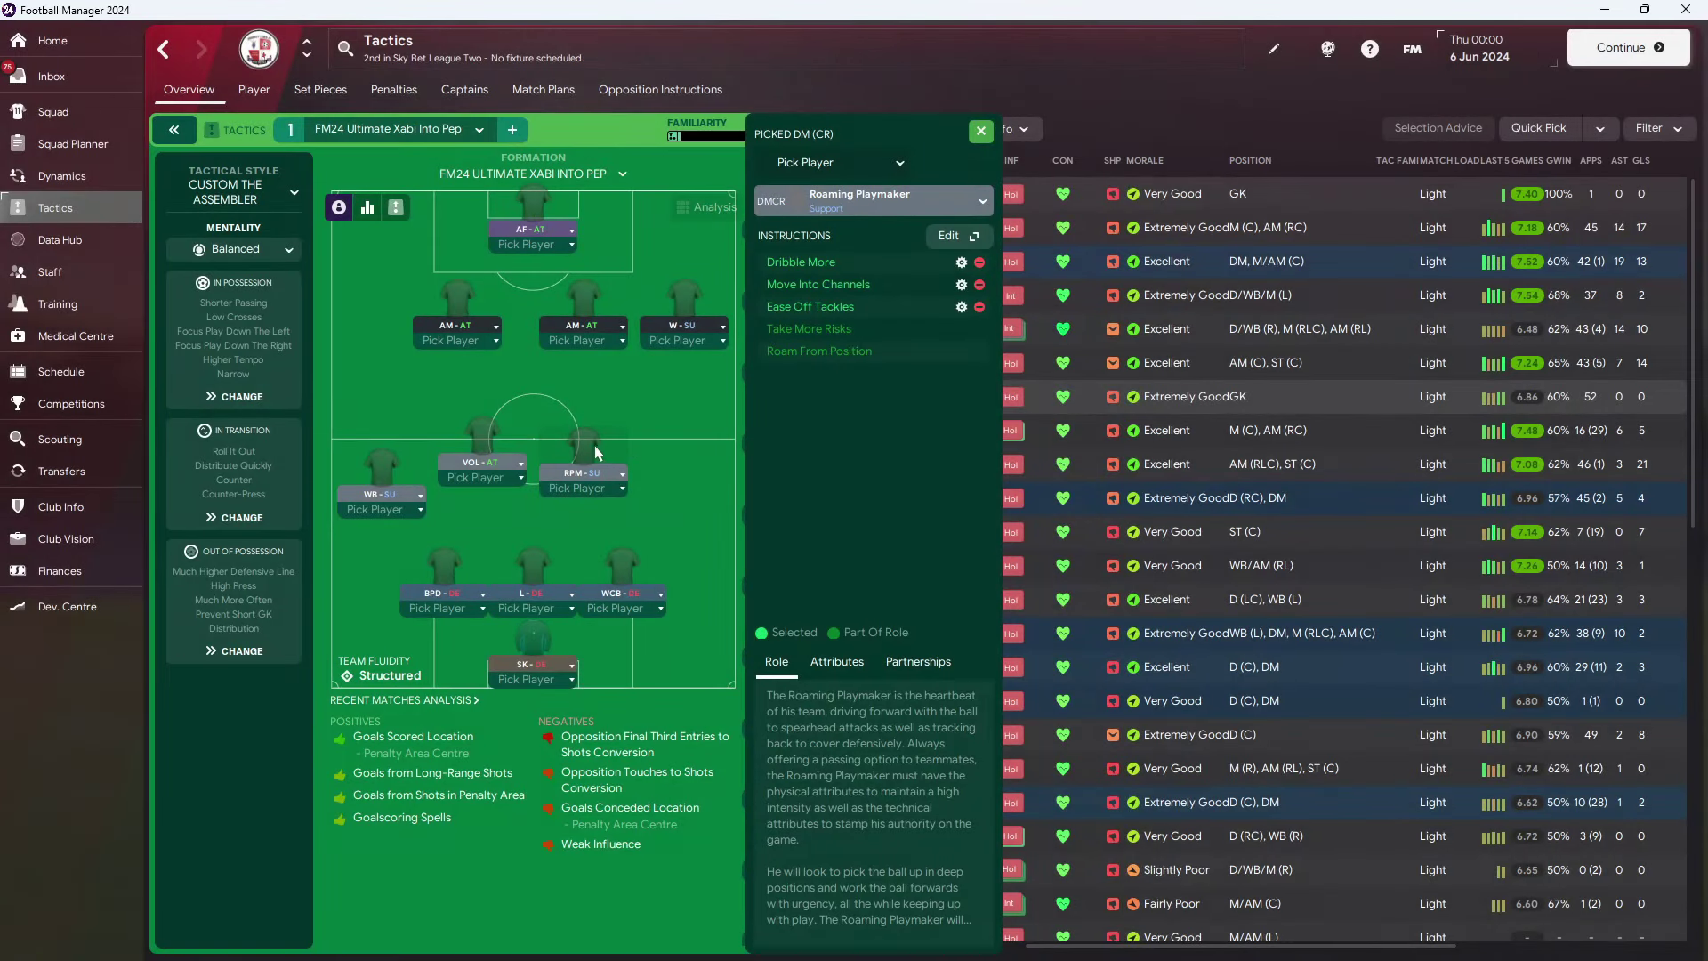